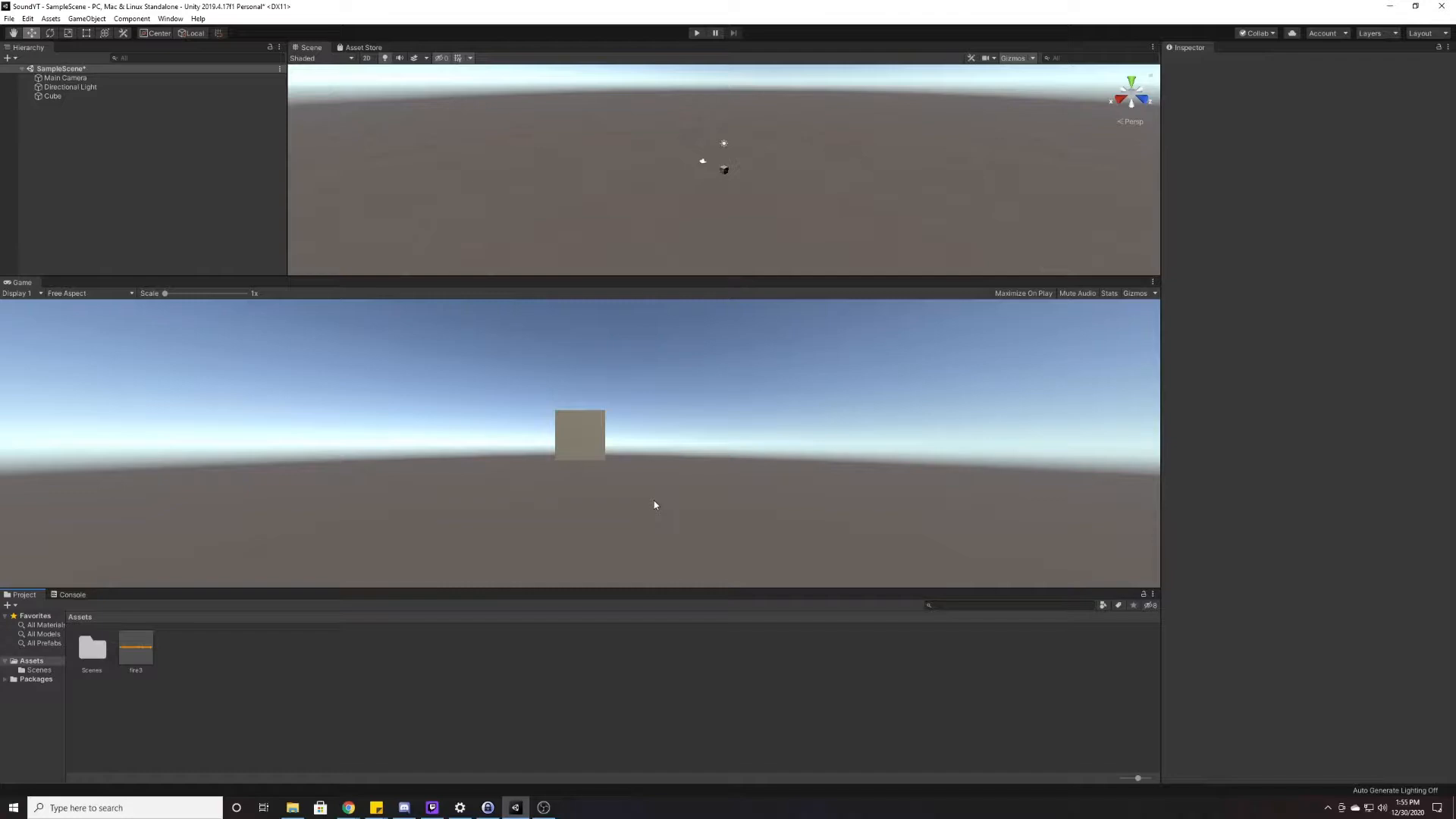
Step: Play the scene and move the Main Camera along X to both sides of the cube to hear its positional sound, stopping playback when done
left_click(726, 239)
left_click(725, 168)
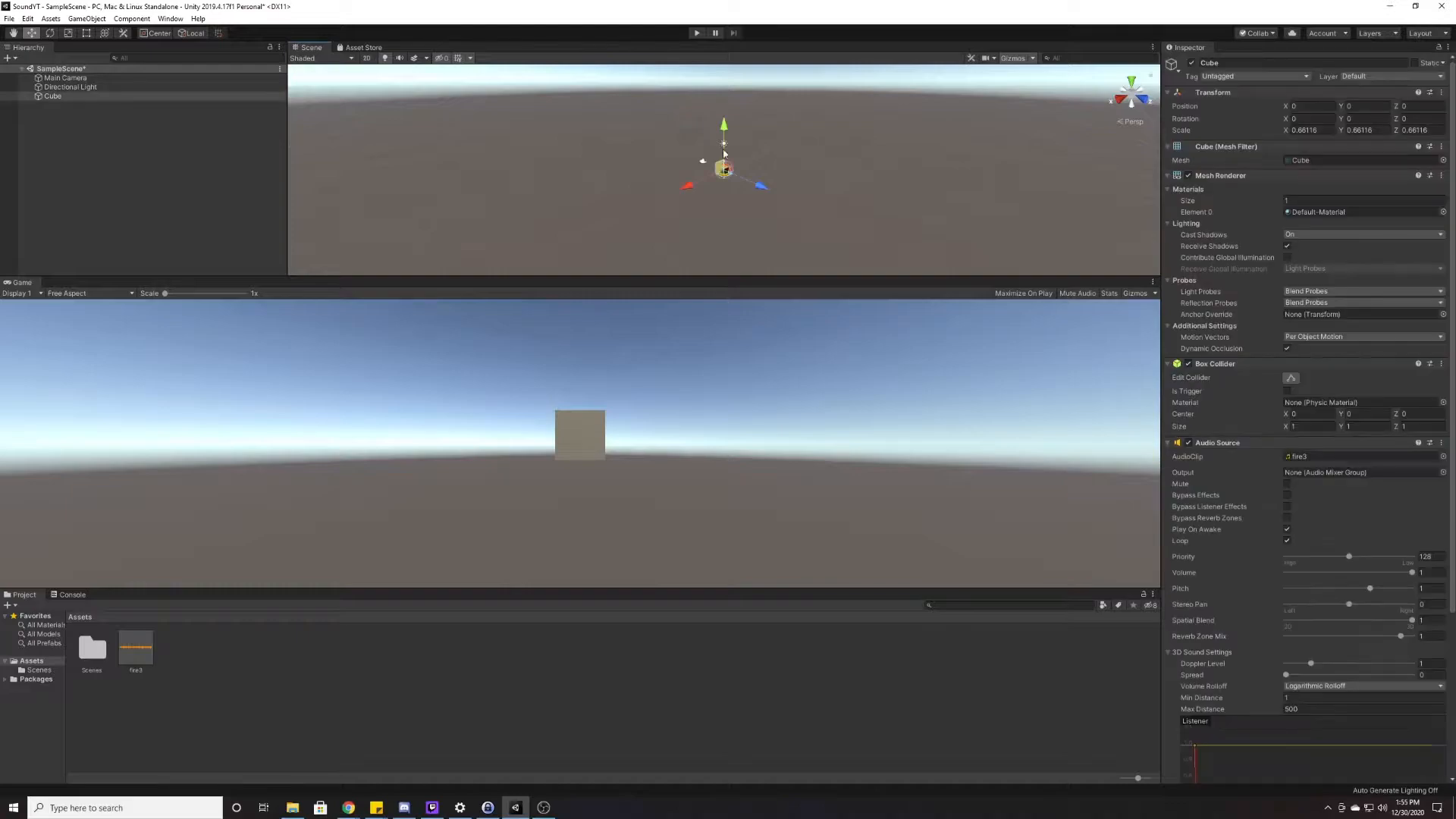
left_click(702, 162)
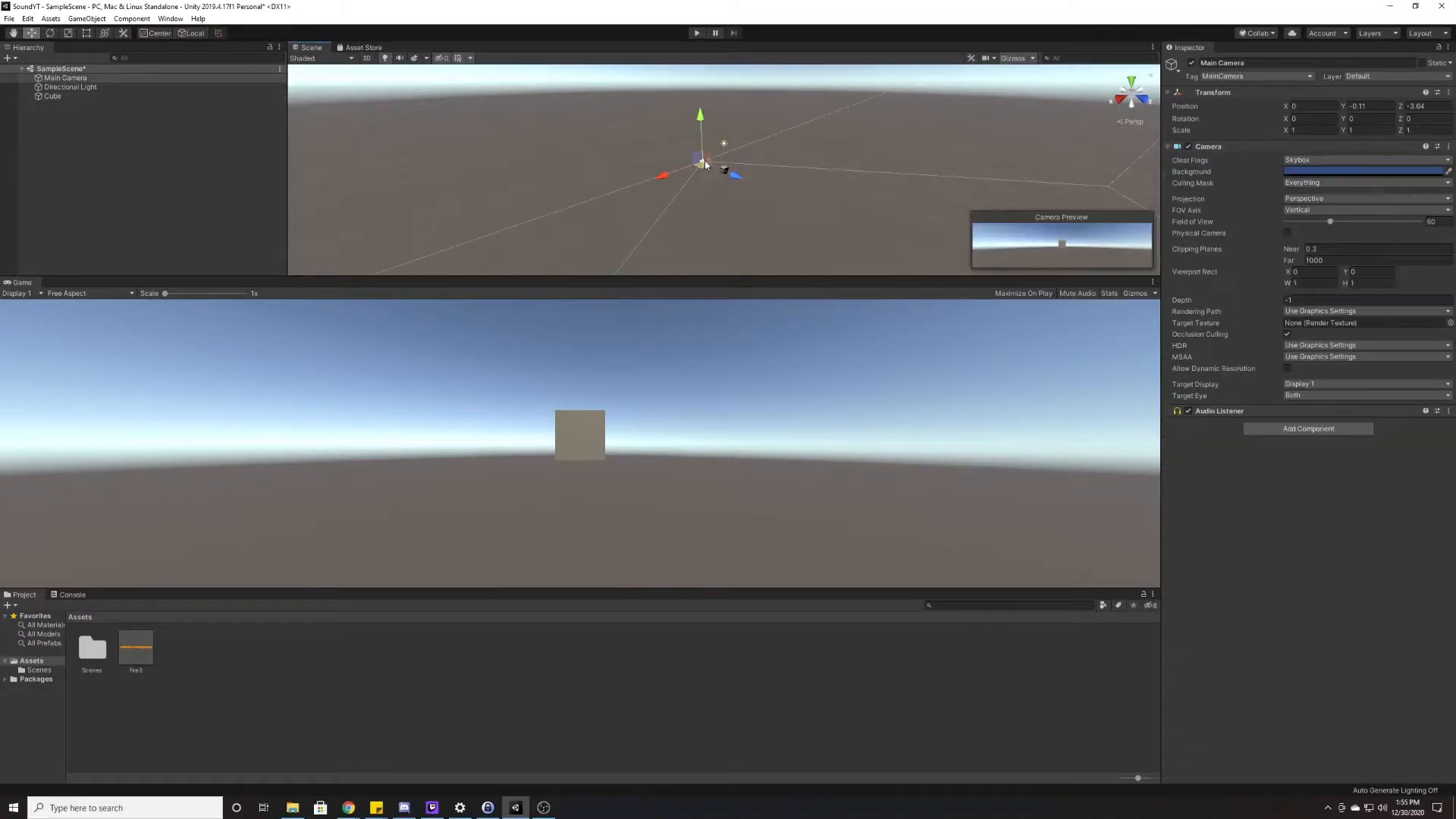
left_click(697, 33)
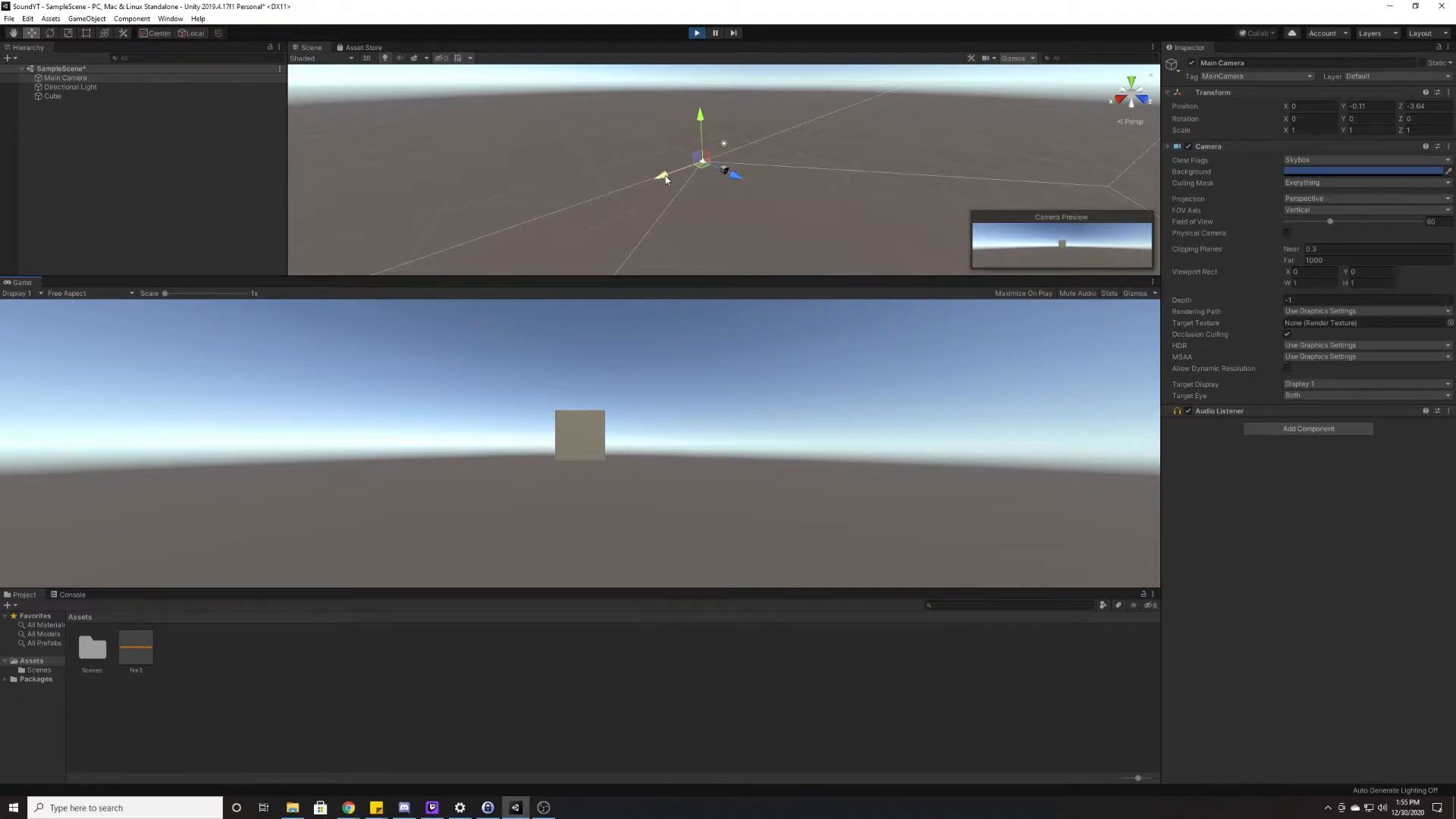
left_click_drag(665, 179, 625, 186)
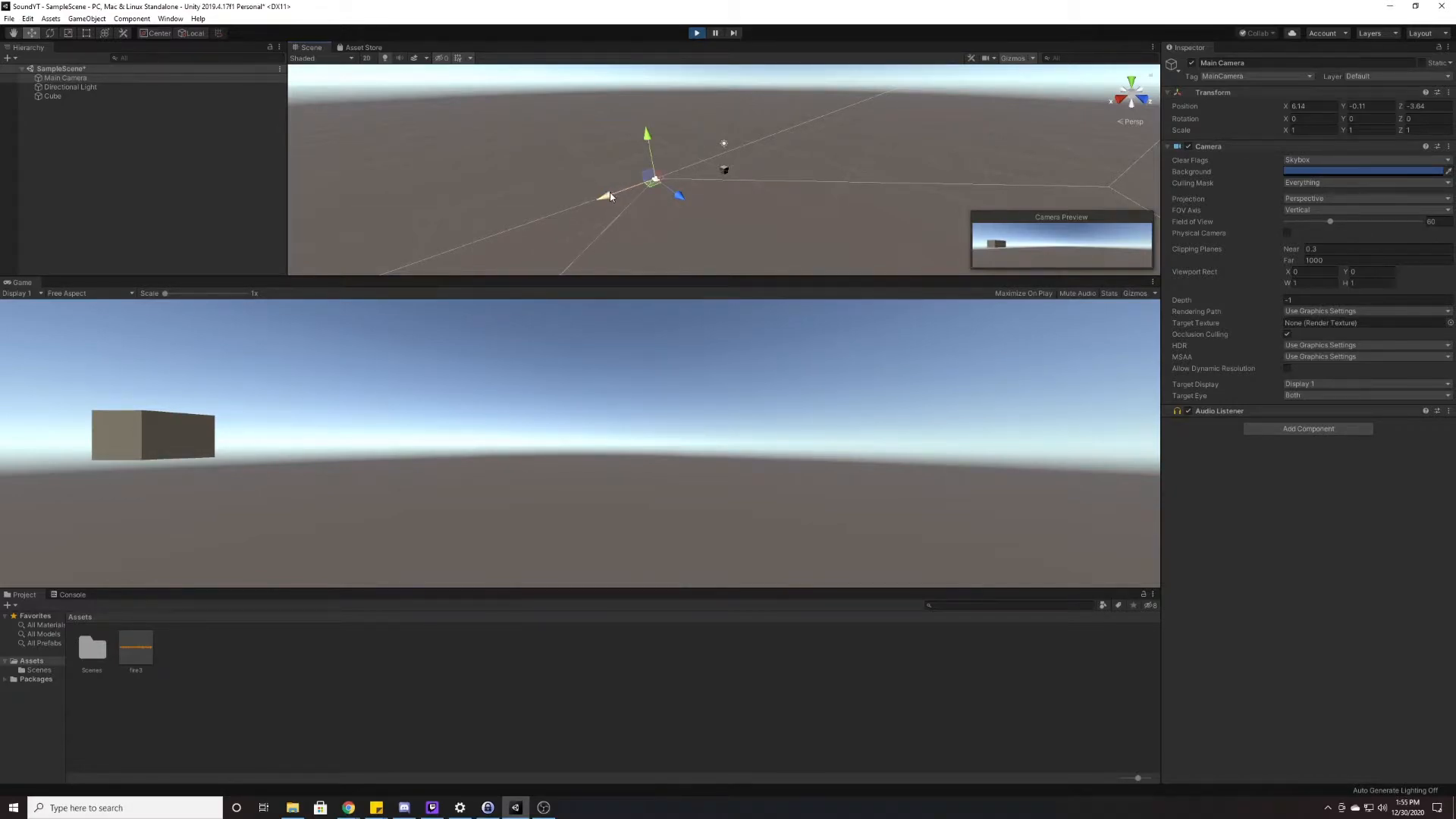
left_click_drag(607, 196, 750, 161)
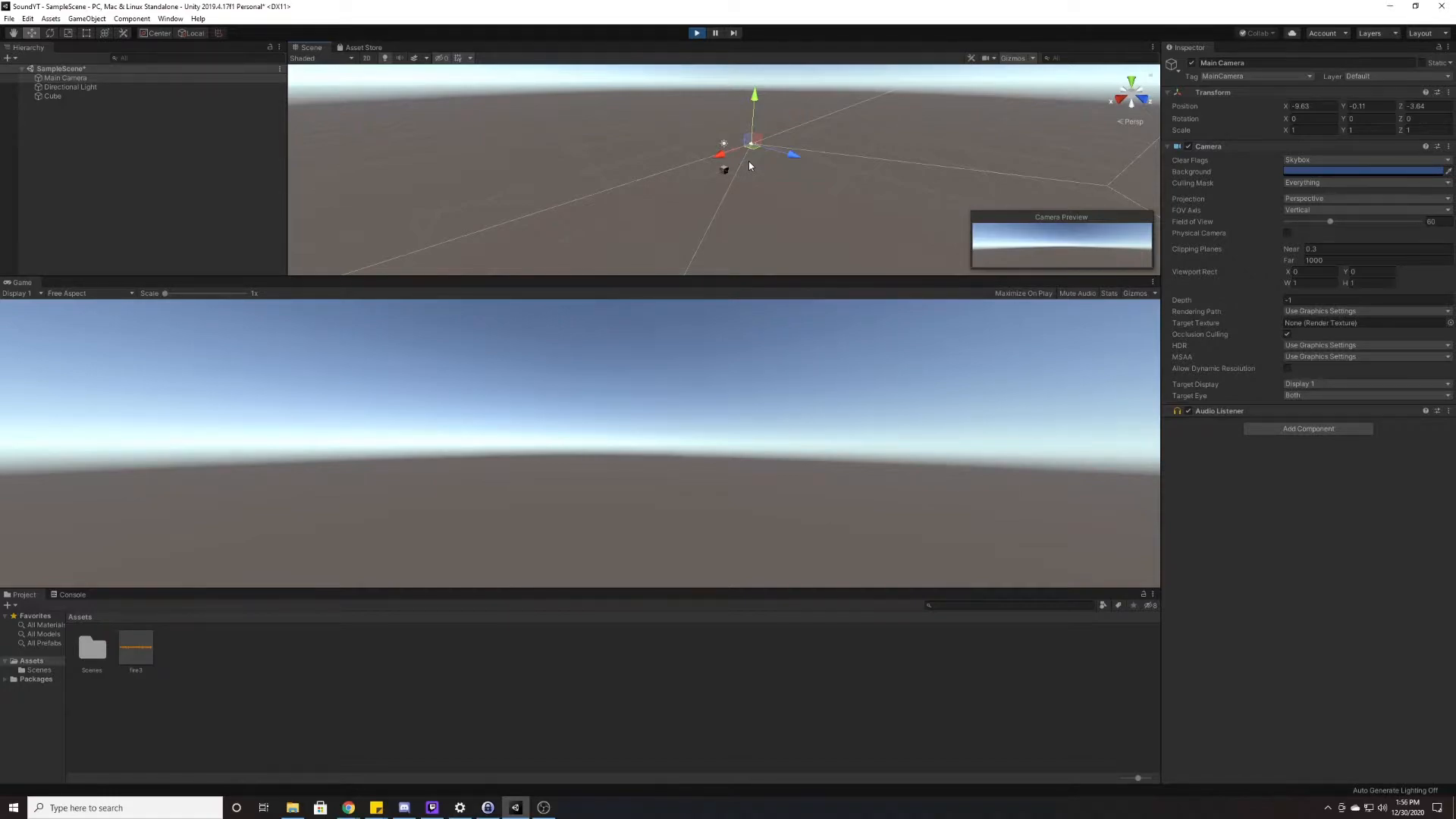
left_click_drag(717, 155, 701, 156)
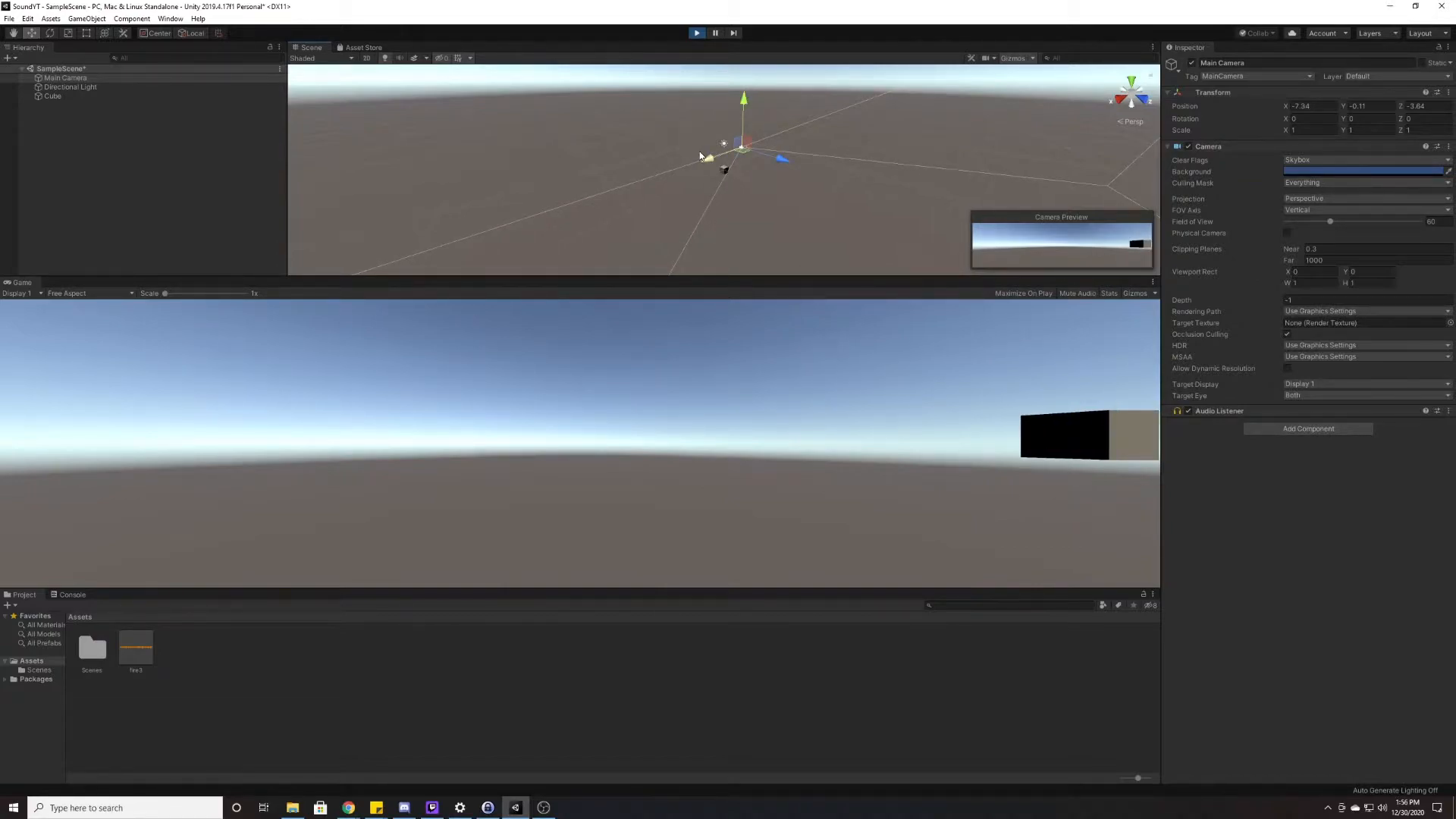
left_click_drag(701, 156, 653, 171)
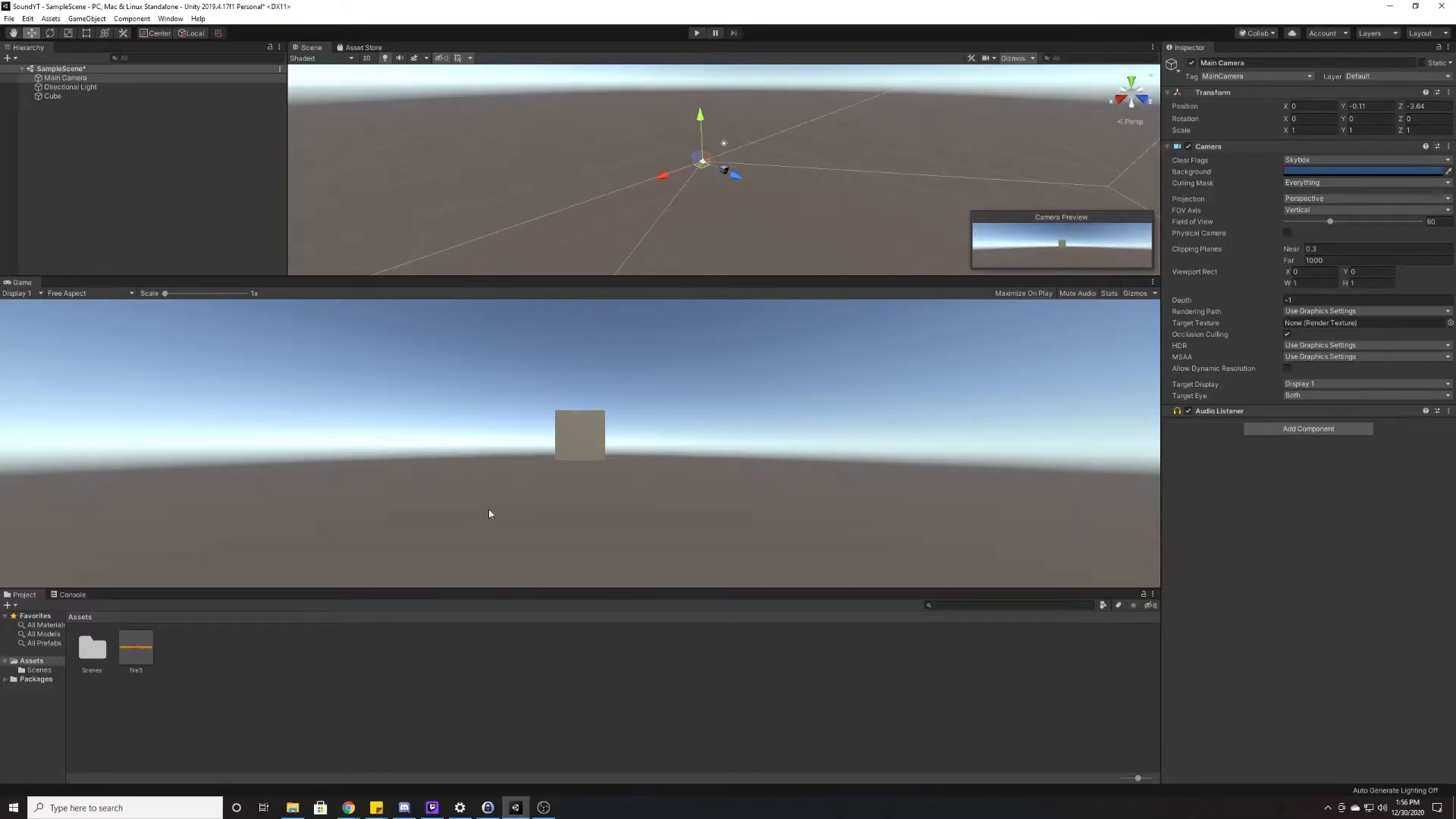
Step: Remove the Audio Source component from the Cube
left_click(592, 425)
left_click(70, 86)
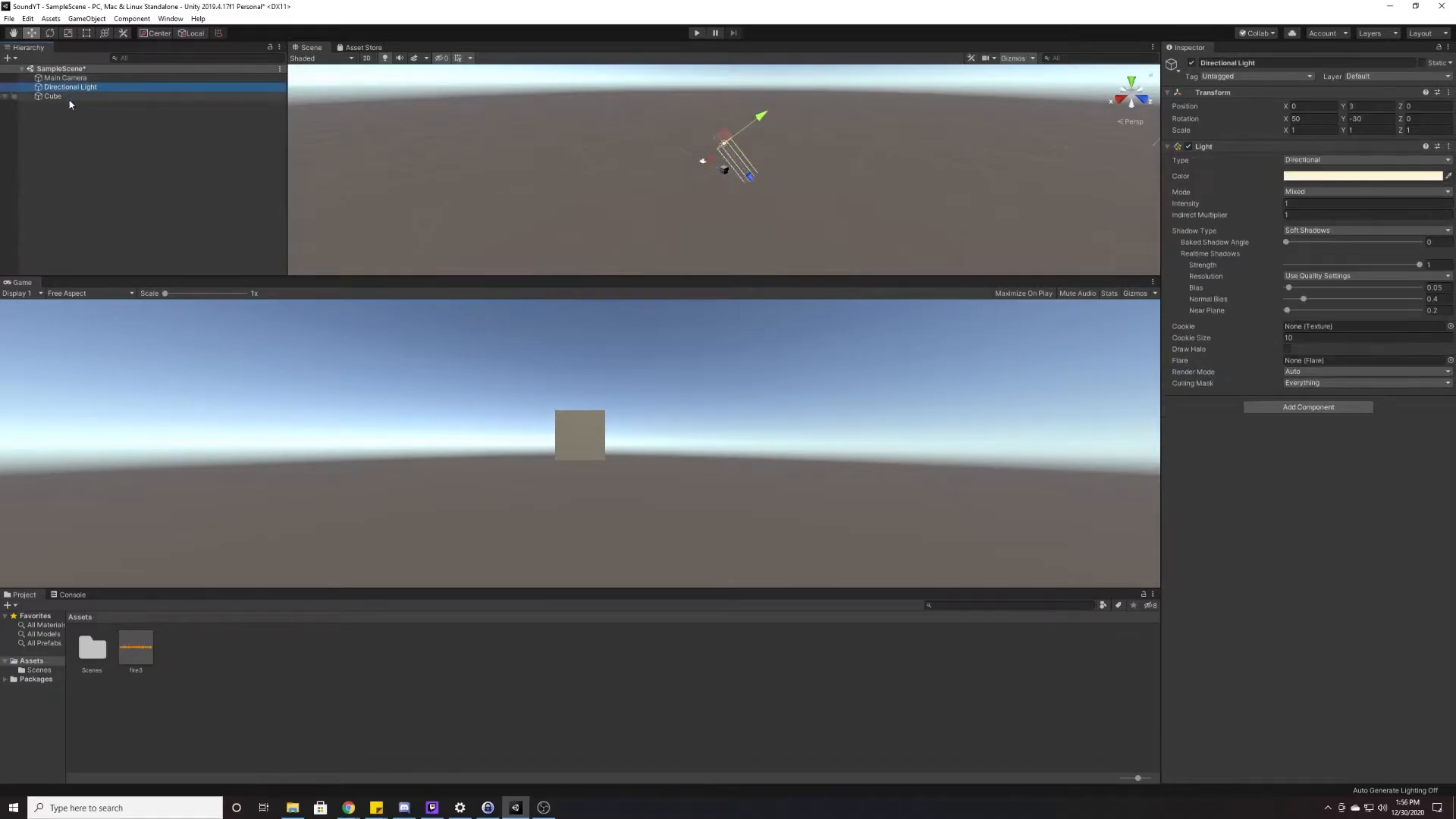
left_click(57, 97)
right_click(1260, 443)
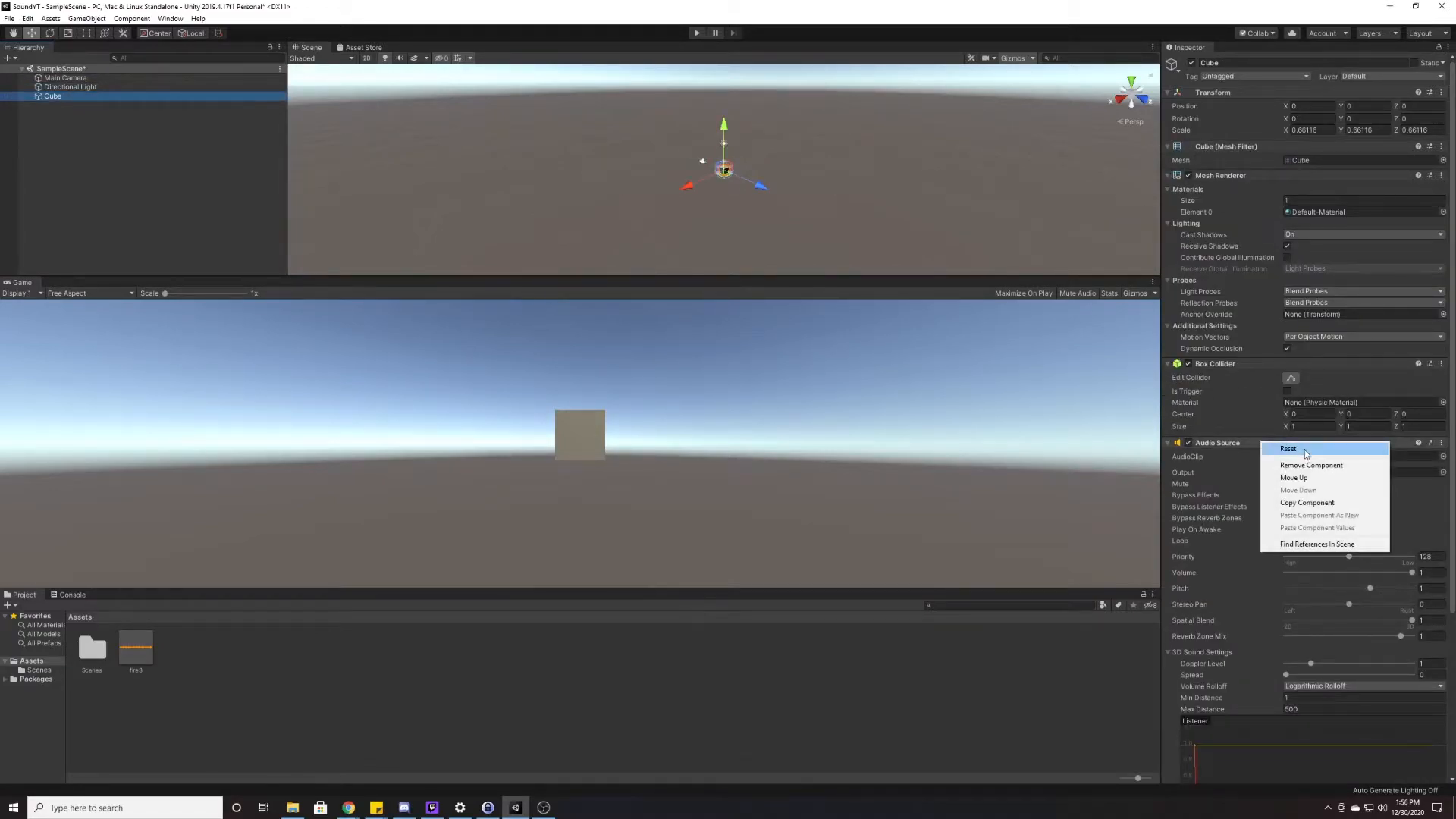
left_click(1307, 465)
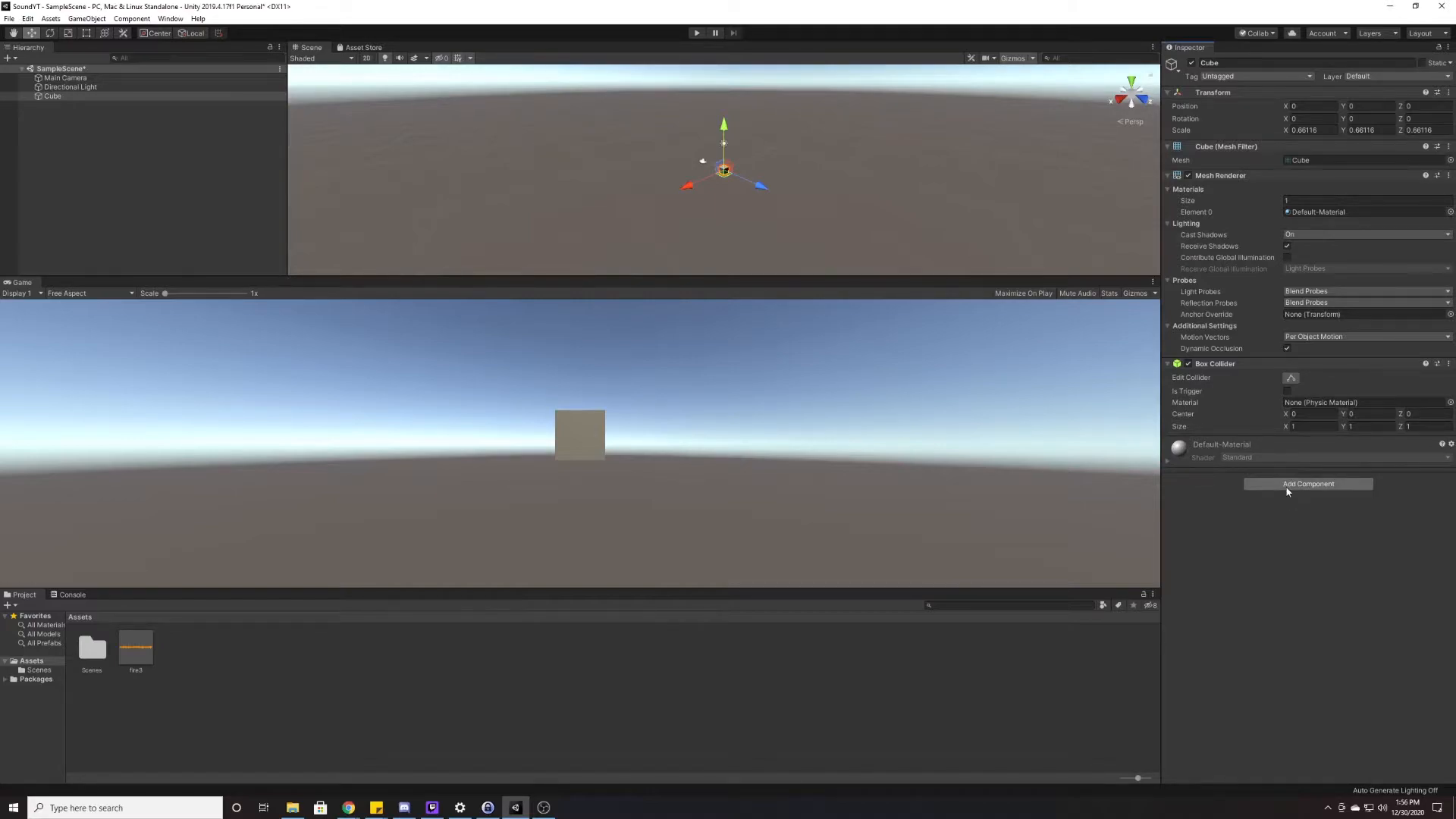
Step: Add a new Audio Source component to the Cube, assign the fire3 clip to it and enable Loop
left_click(1286, 489)
type("audio")
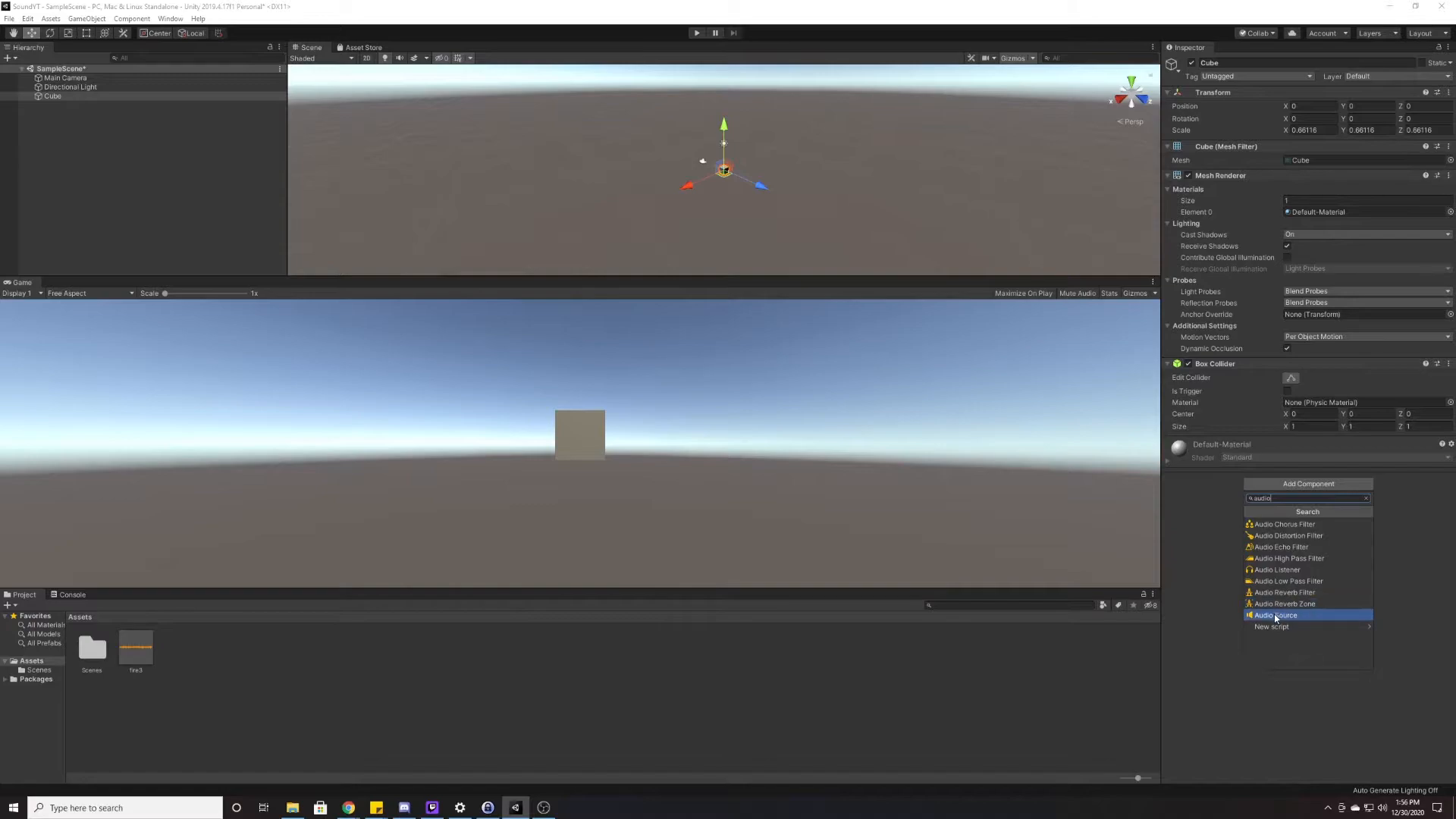
left_click(1275, 614)
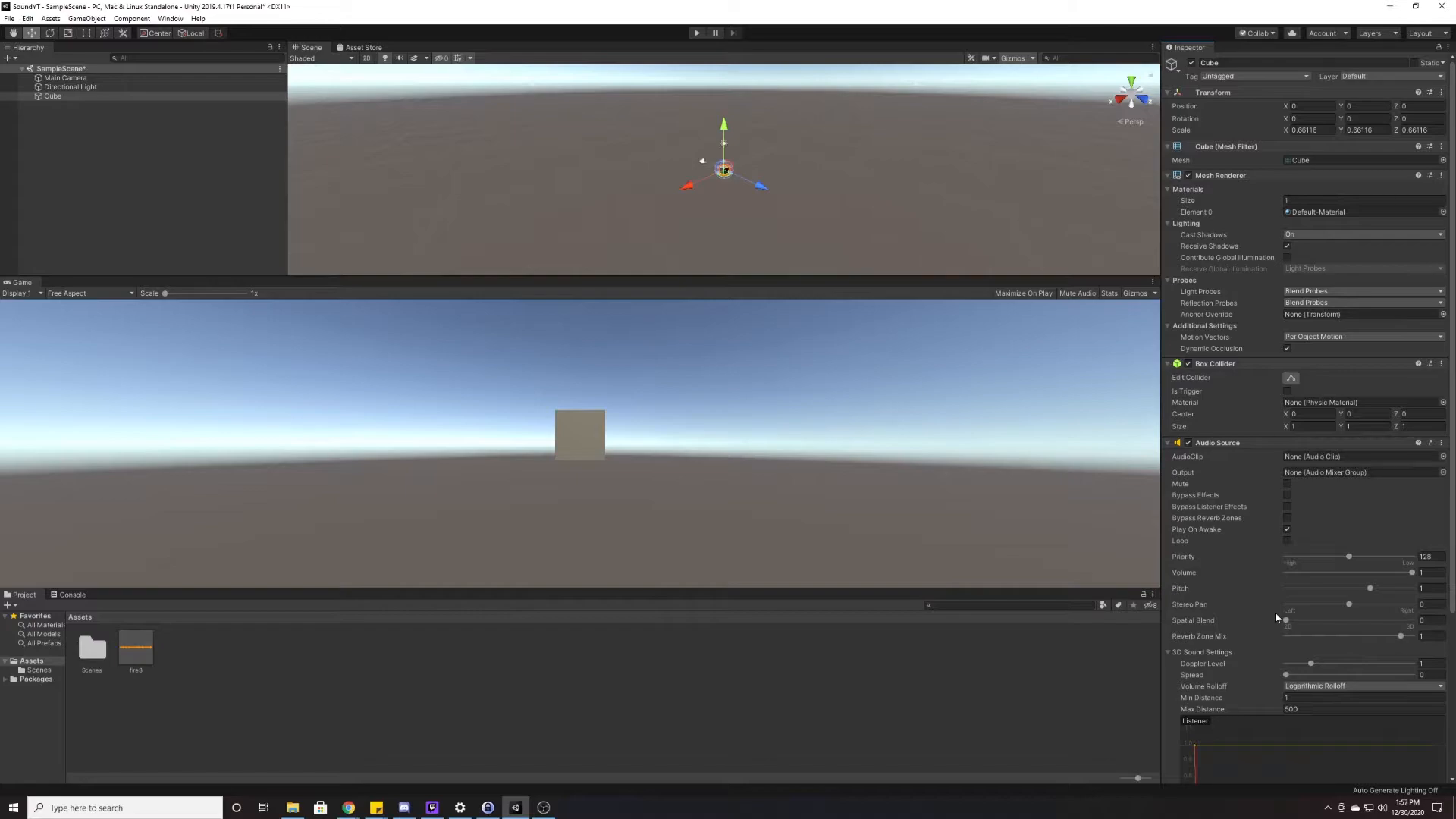
left_click_drag(136, 648, 1343, 458)
Step: Play the scene and move the cube around to hear the non-spatial fire sound, ending with playback stopped
left_click(697, 34)
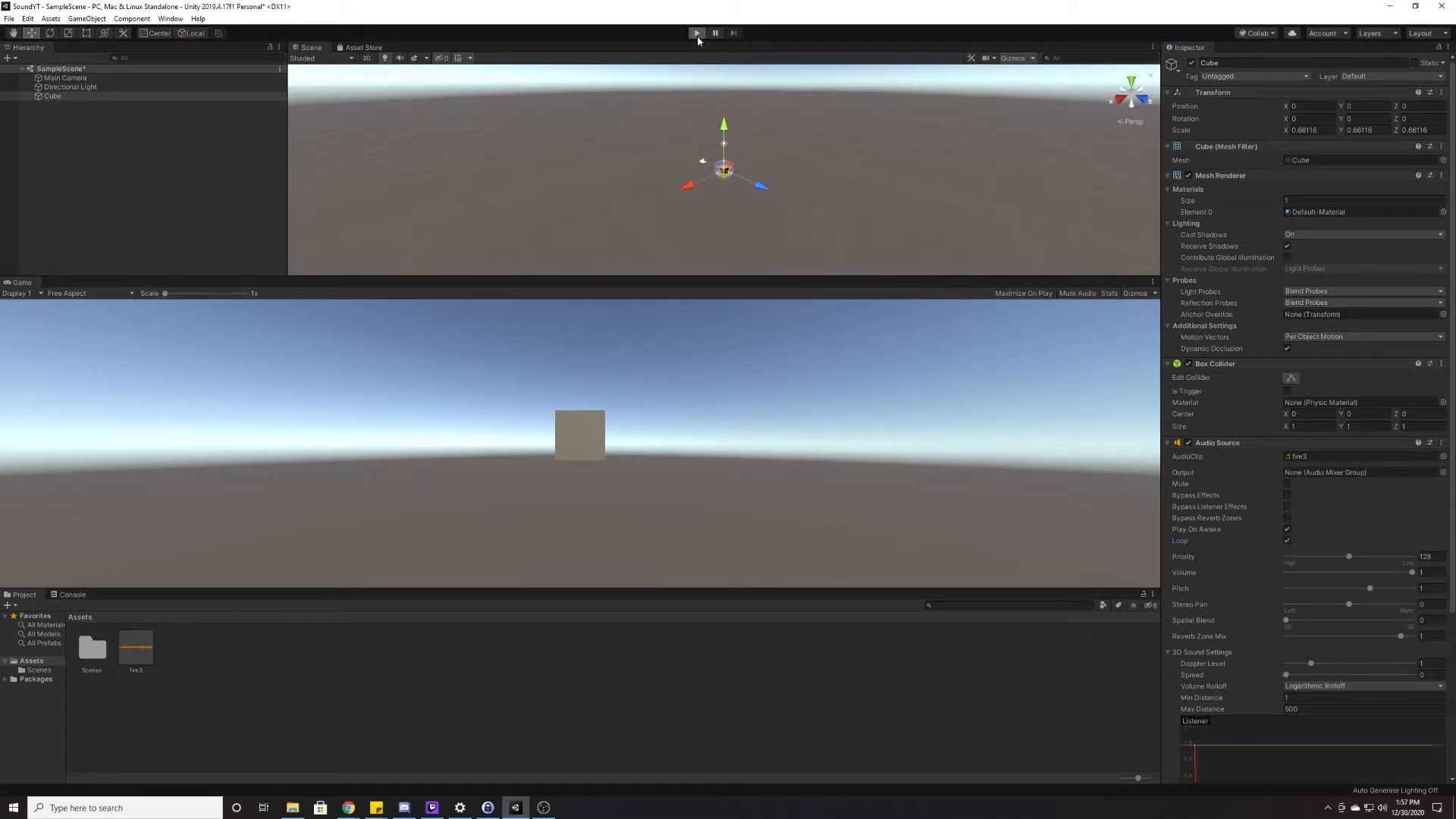
mouse_move(686, 187)
left_mouse_down()
mouse_move(599, 222)
mouse_move(735, 192)
mouse_move(685, 202)
mouse_move(716, 206)
mouse_move(693, 213)
left_mouse_up()
left_click(701, 35)
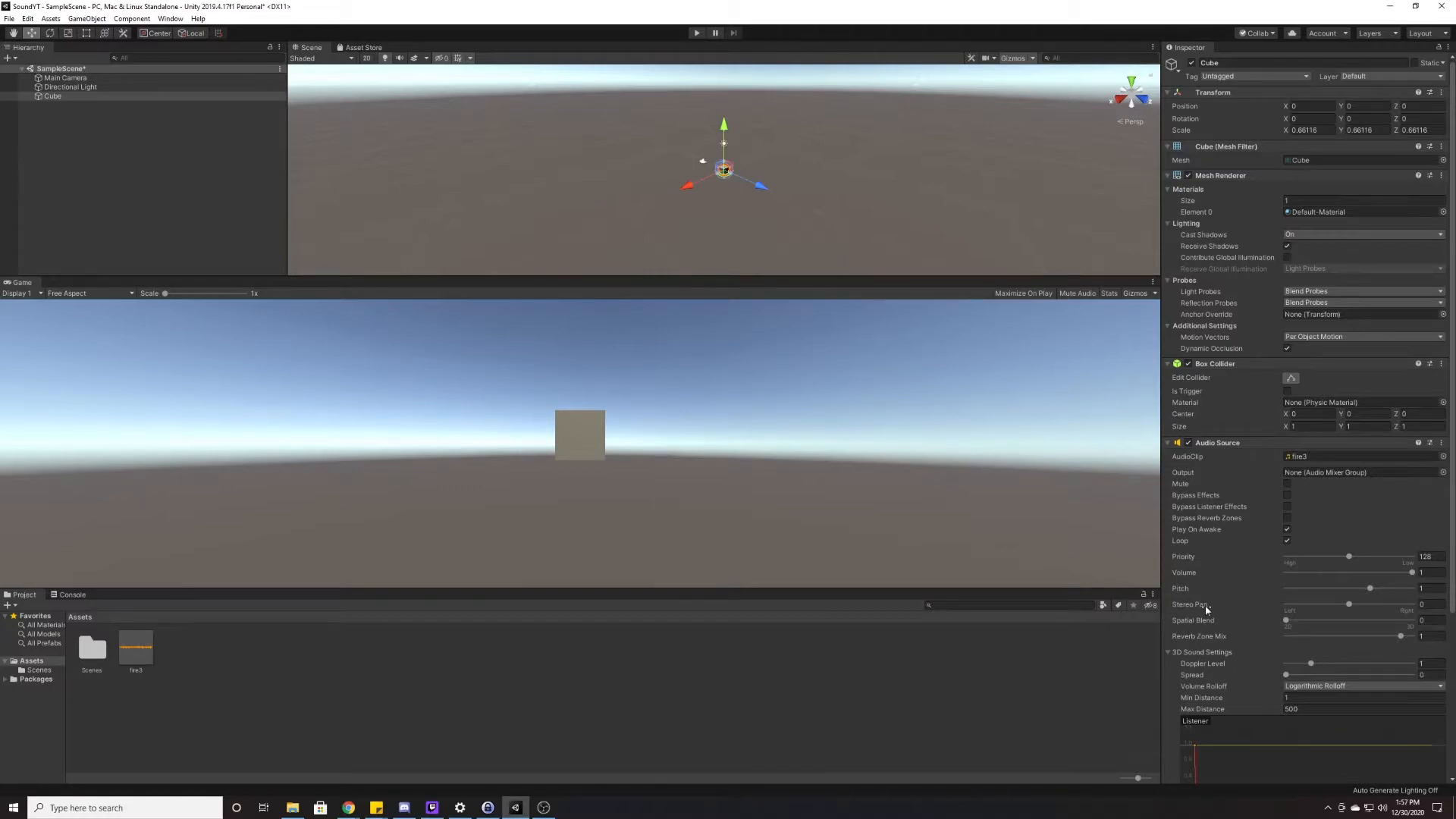
Step: Set the Audio Source's Spatial Blend to 1 for fully 3D sound and check its distance settings
left_click_drag(1294, 628, 1414, 622)
scroll(1265, 605, "down", 3)
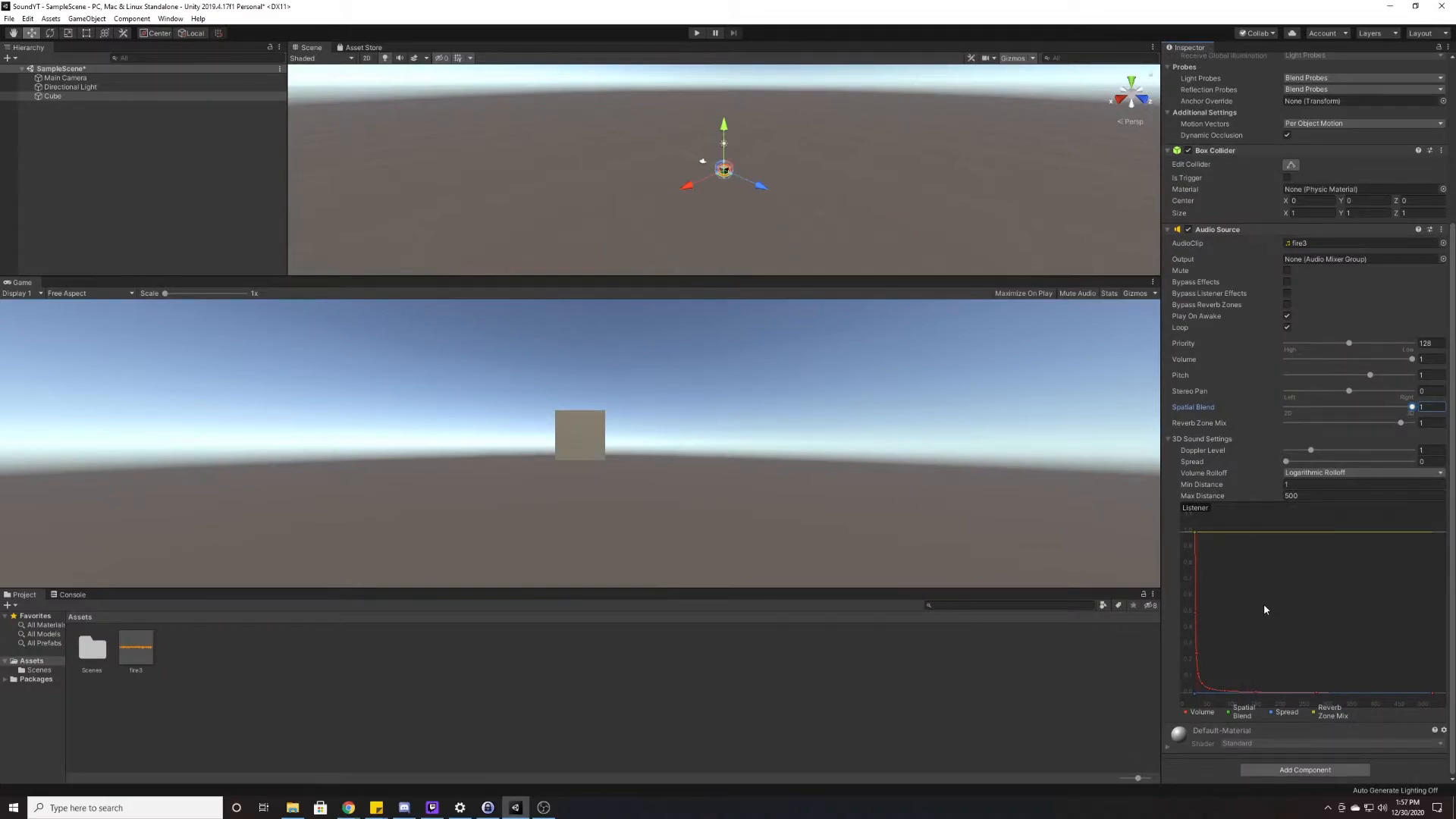
left_click(1288, 495)
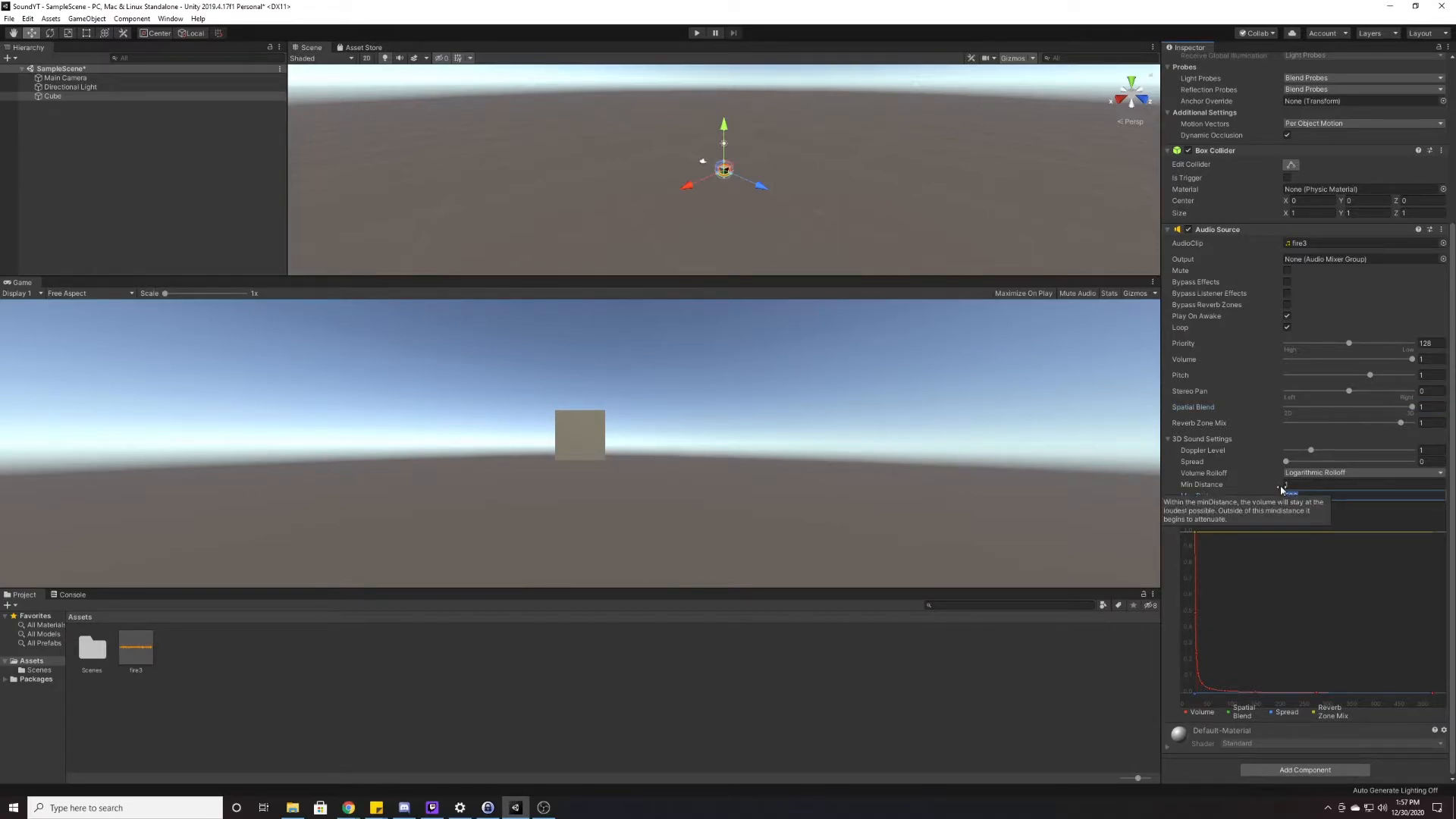
Step: Preview the Linear and Custom volume rolloff curves, ending back on Logarithmic Rolloff
left_click(1301, 473)
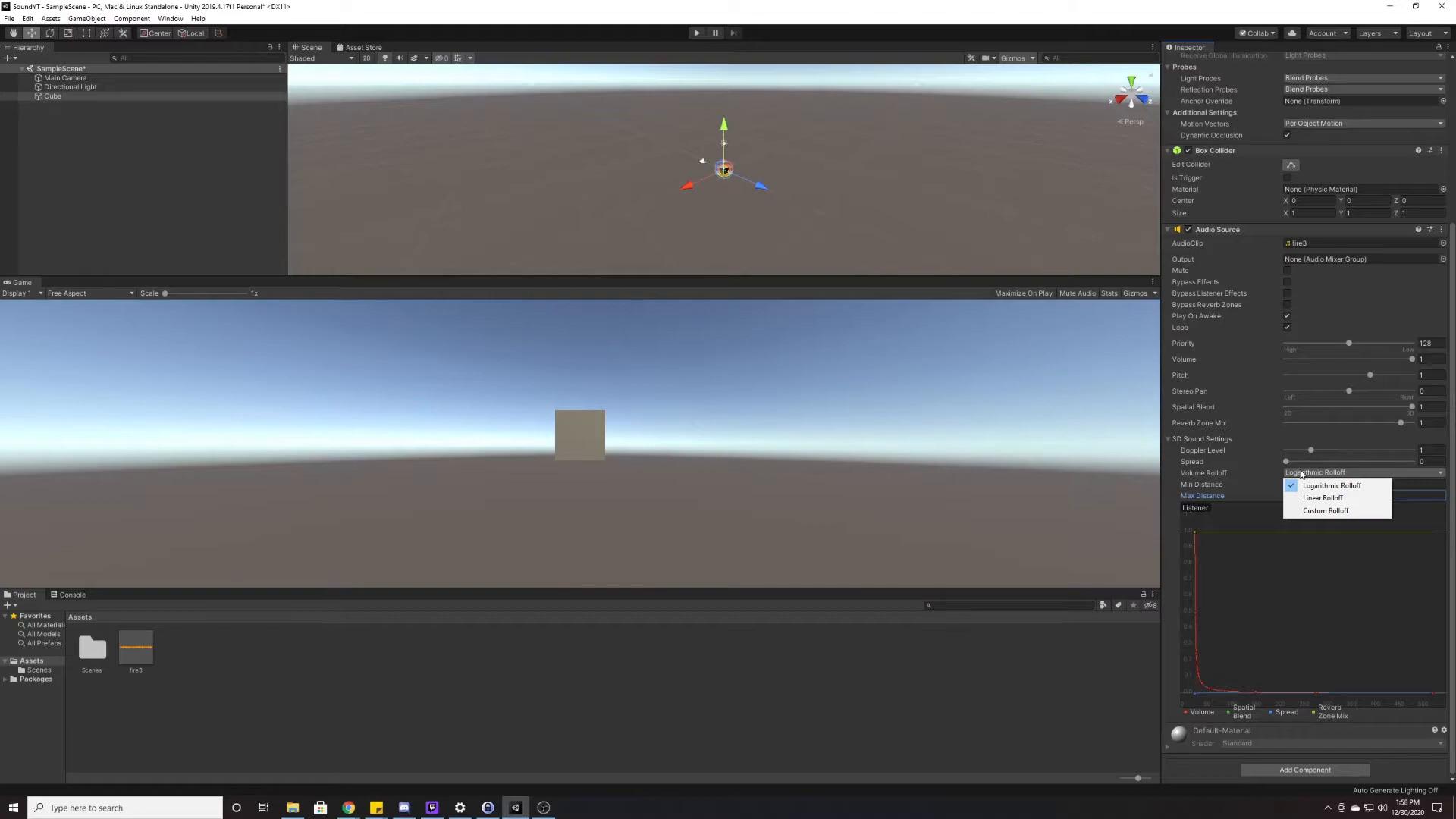
left_click(1359, 500)
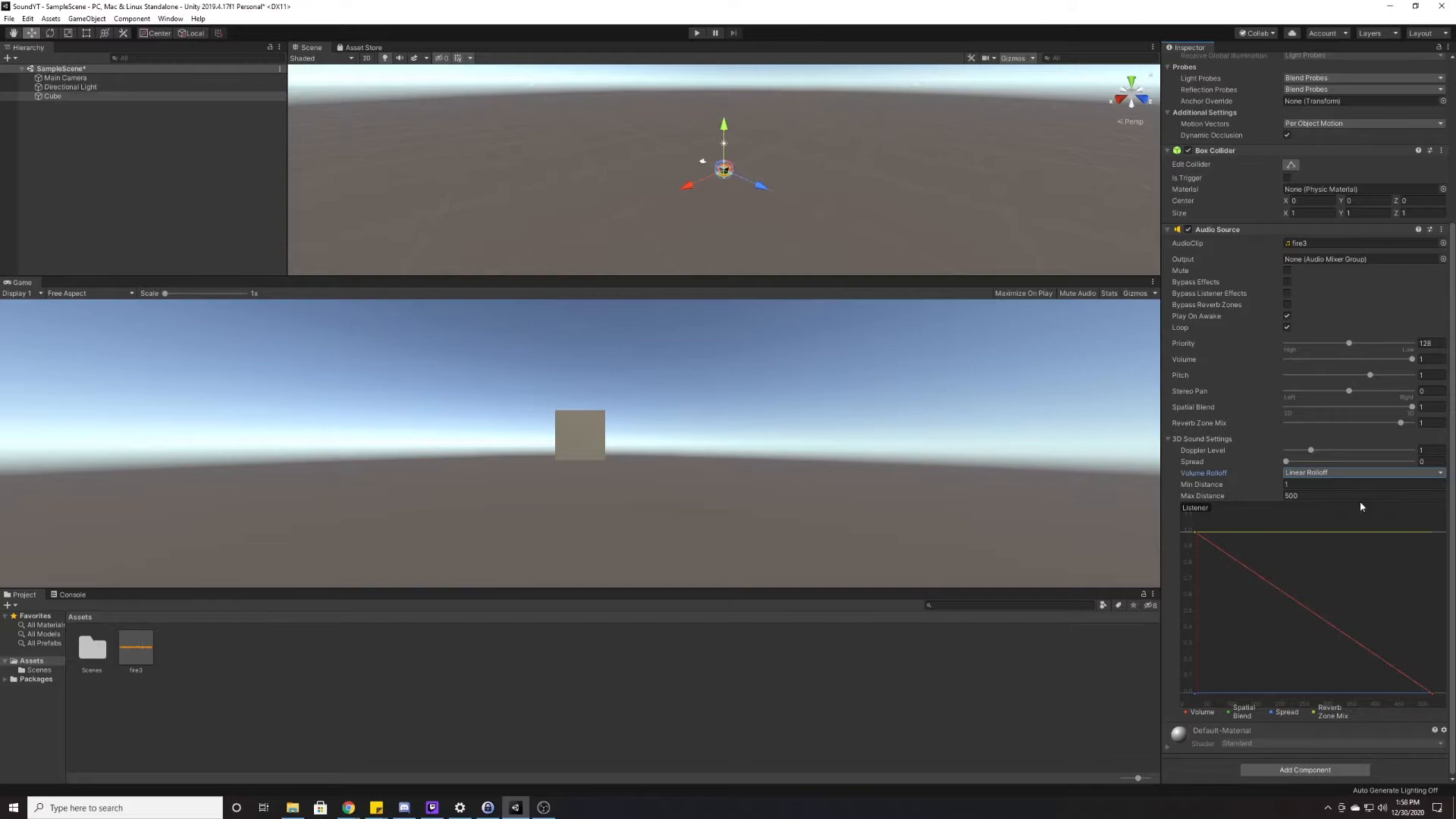
left_click(1318, 471)
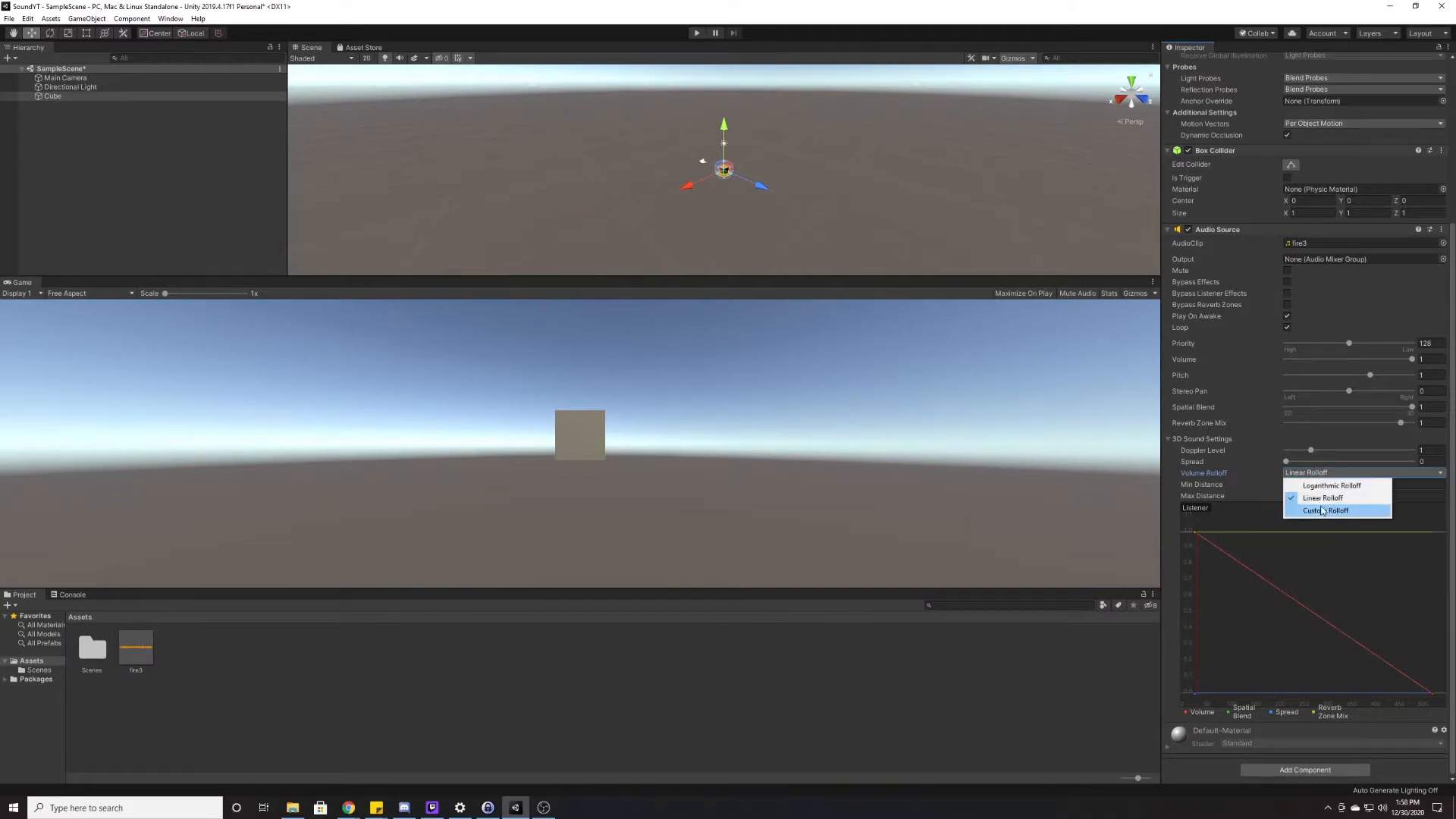
left_click(1323, 510)
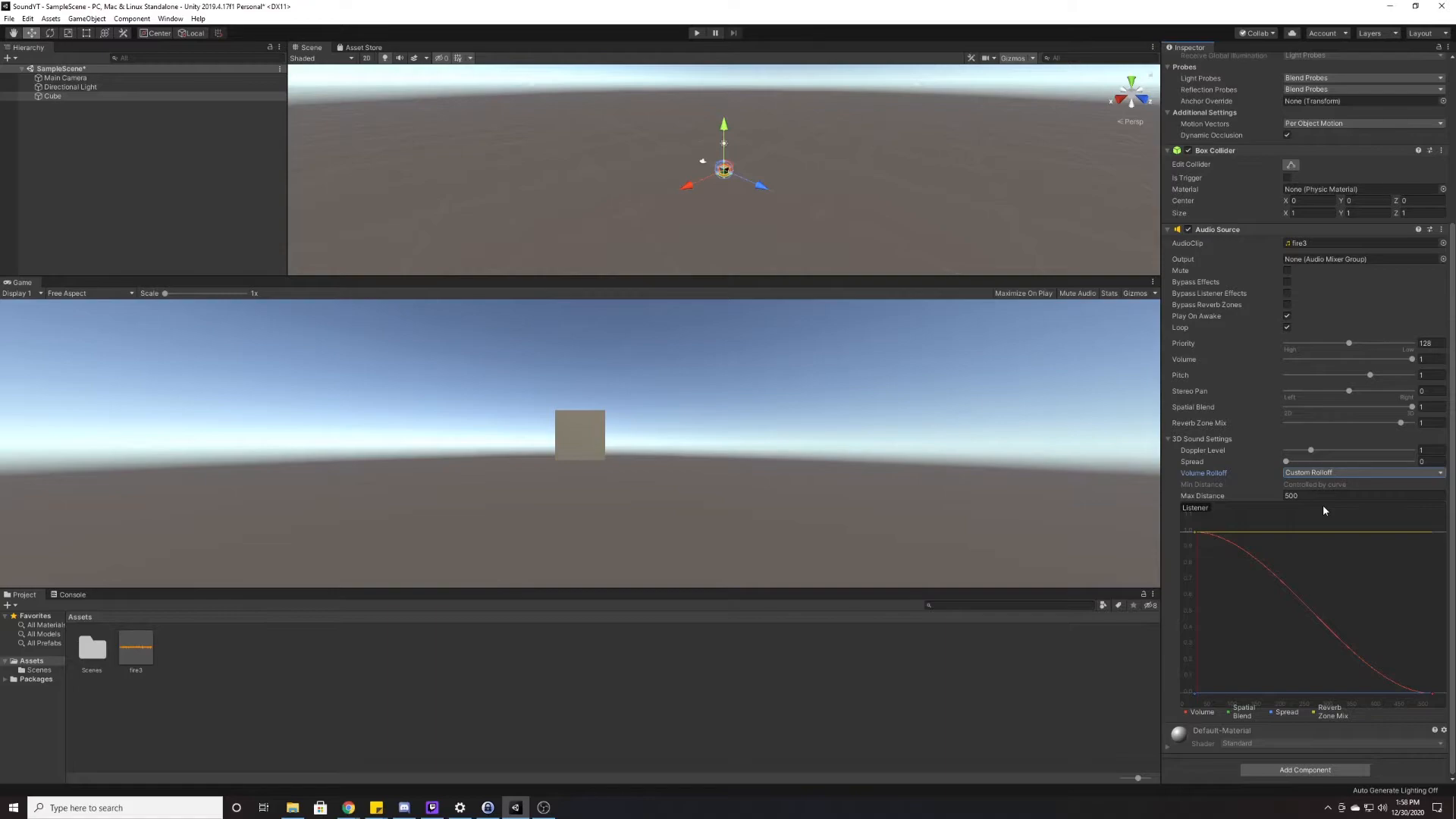
left_click(1326, 473)
left_click(1329, 488)
Step: Set the Audio Source's Max Distance to 250 and play-test the logarithmic falloff by moving the cube along X
left_click(1320, 495)
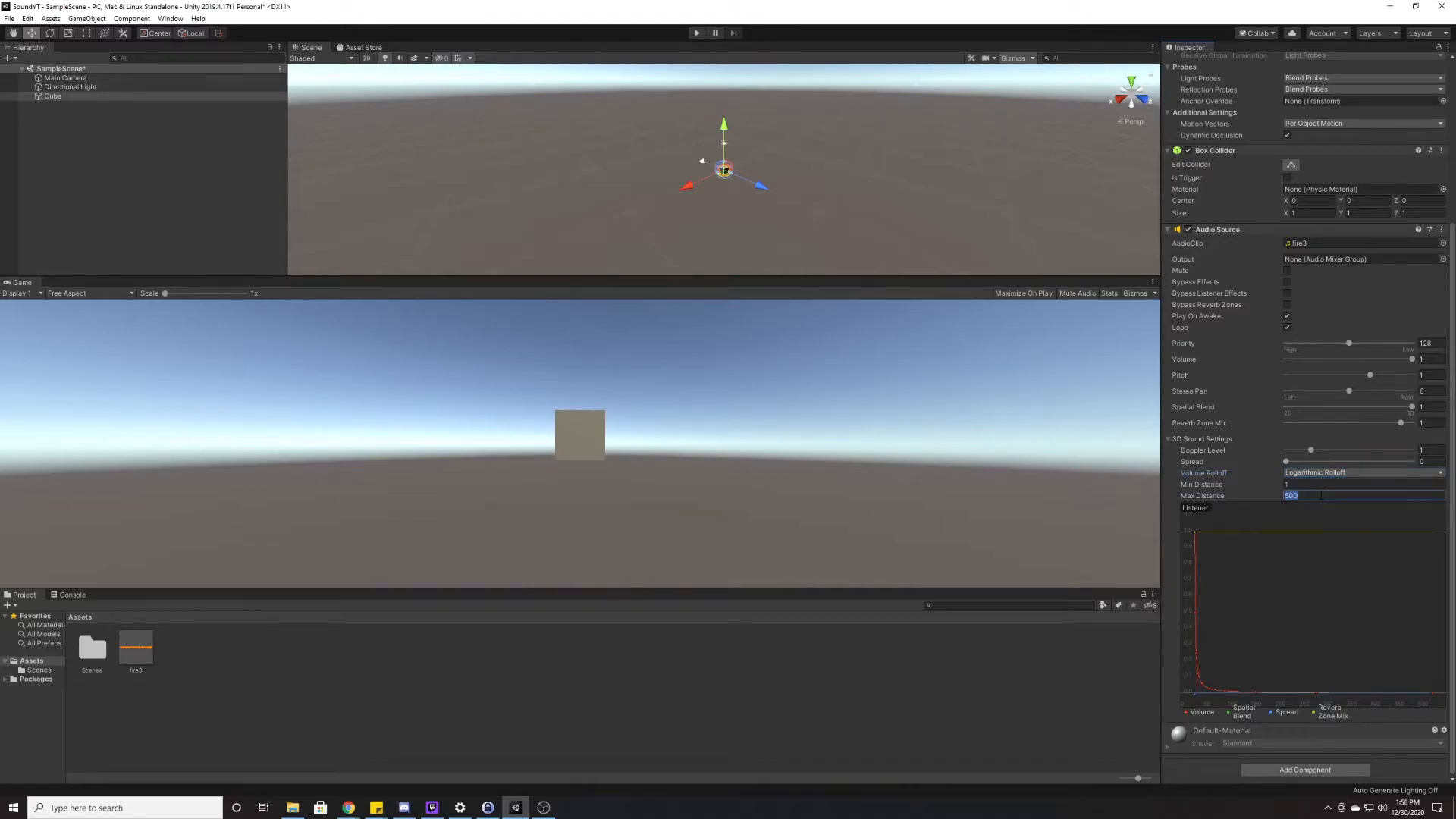
type("250")
left_click(695, 33)
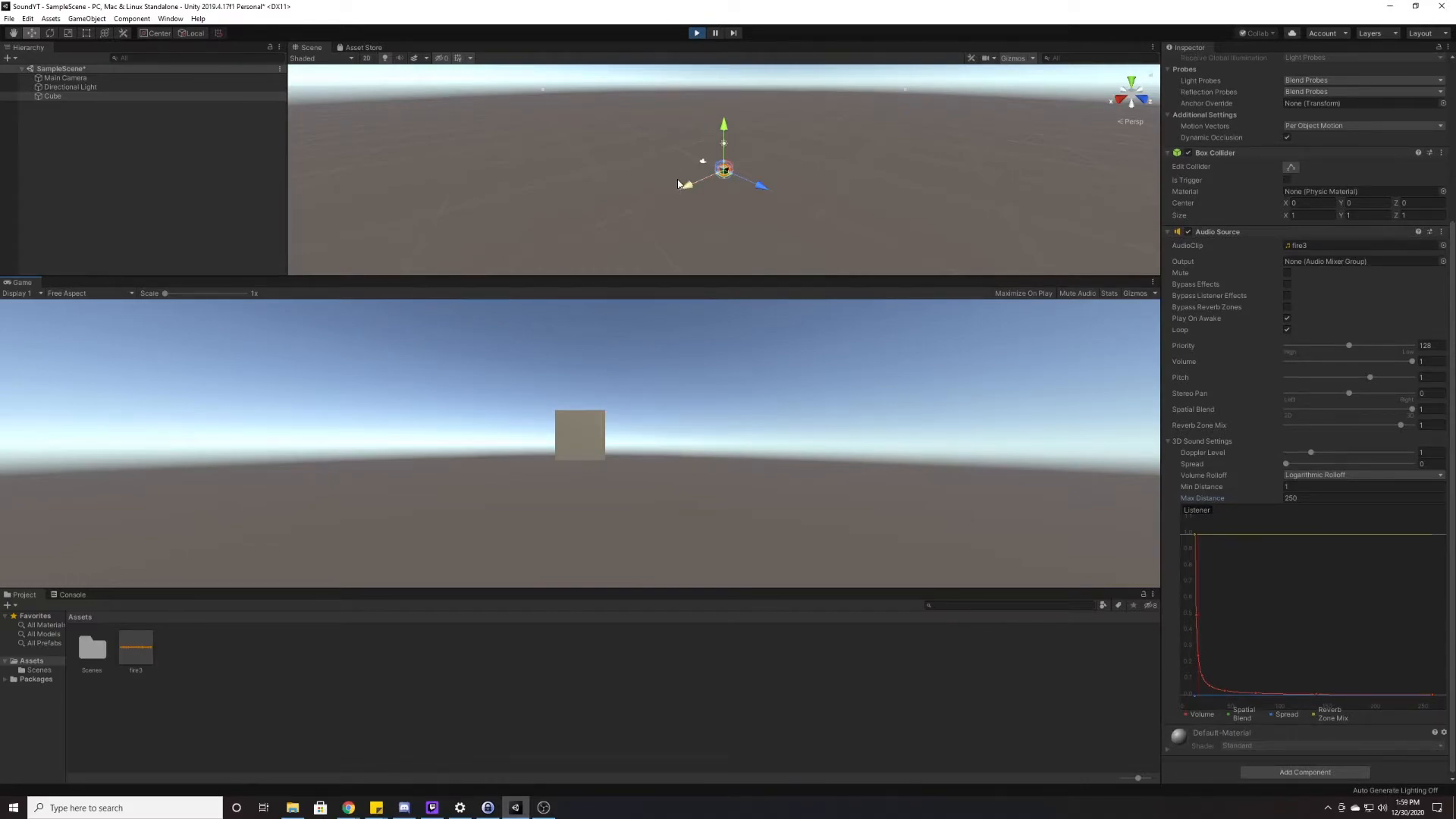
left_click_drag(678, 183, 755, 207)
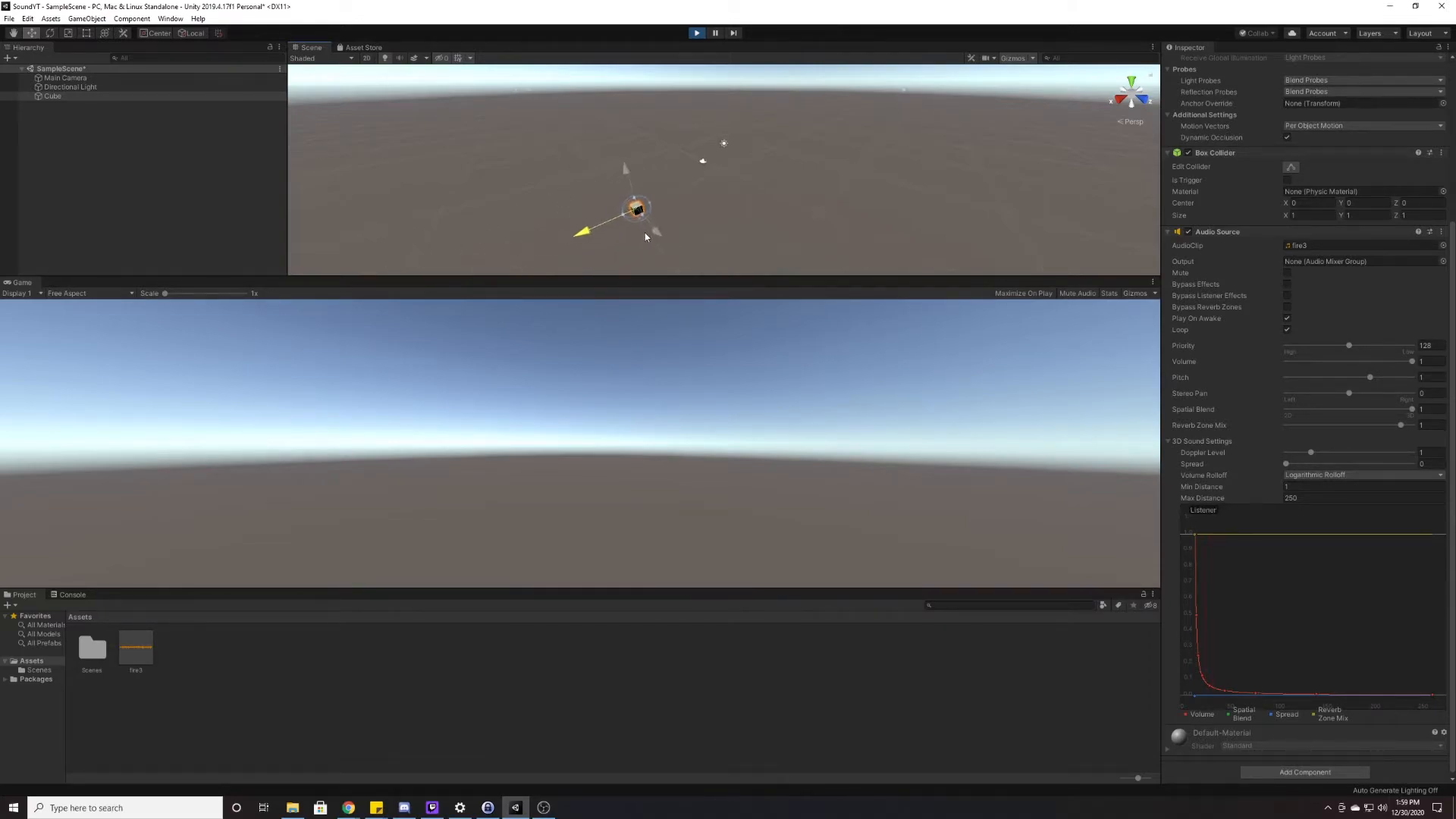
left_click(696, 34)
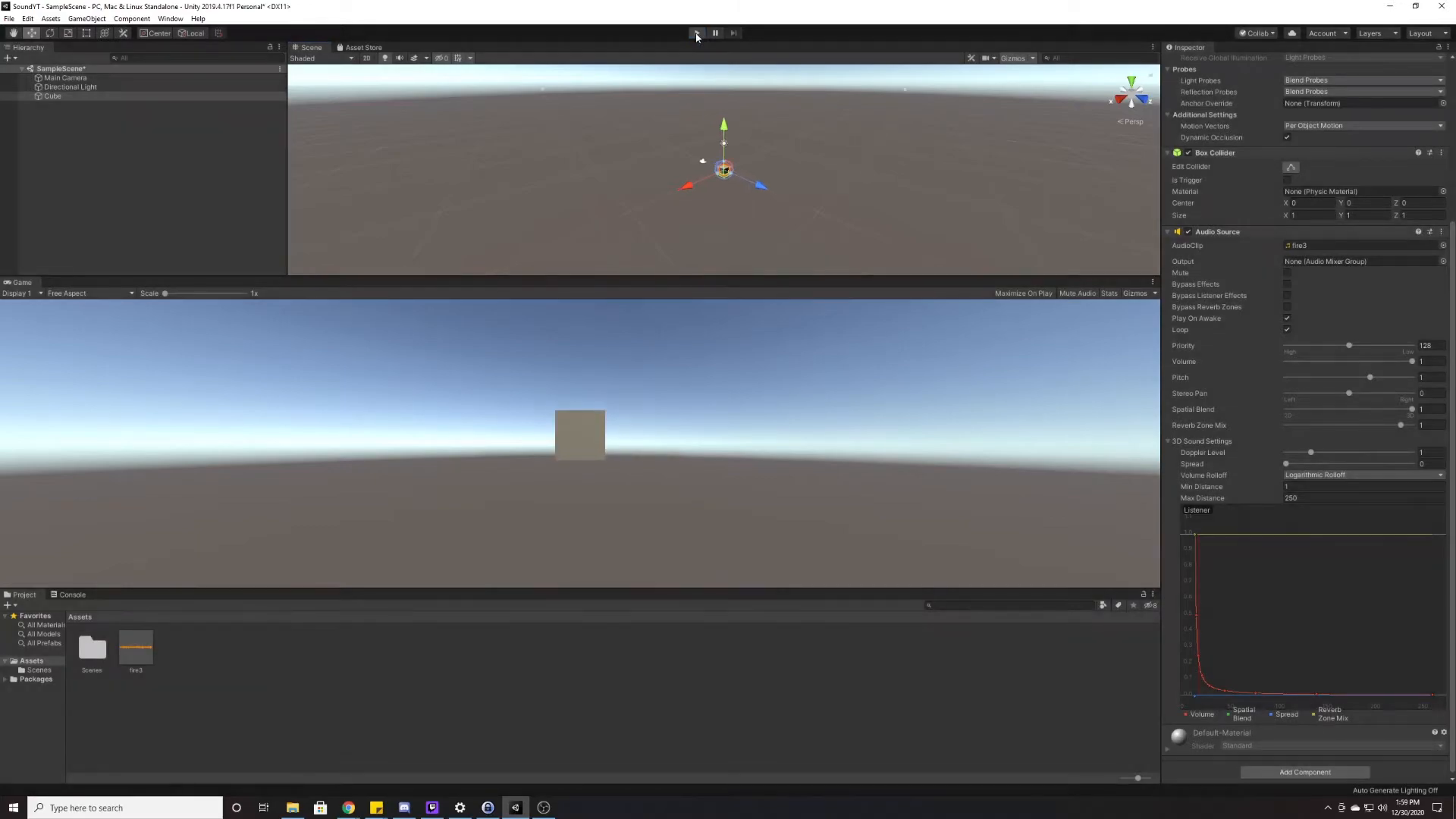
Step: Switch the Volume Rolloff to Linear Rolloff and play the scene while moving the cube far from the camera along X
left_click(1339, 475)
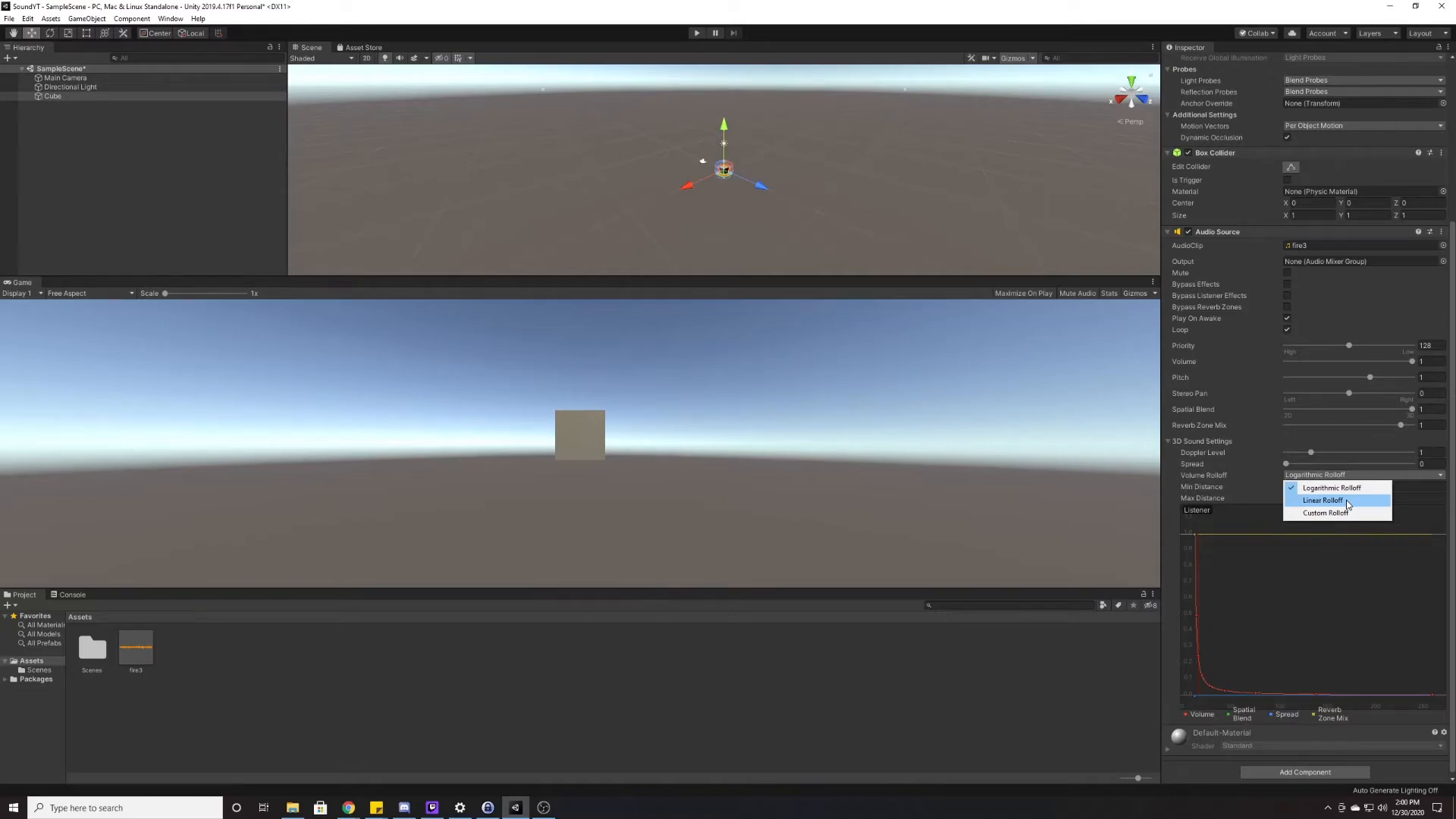
left_click(1334, 500)
left_click(698, 33)
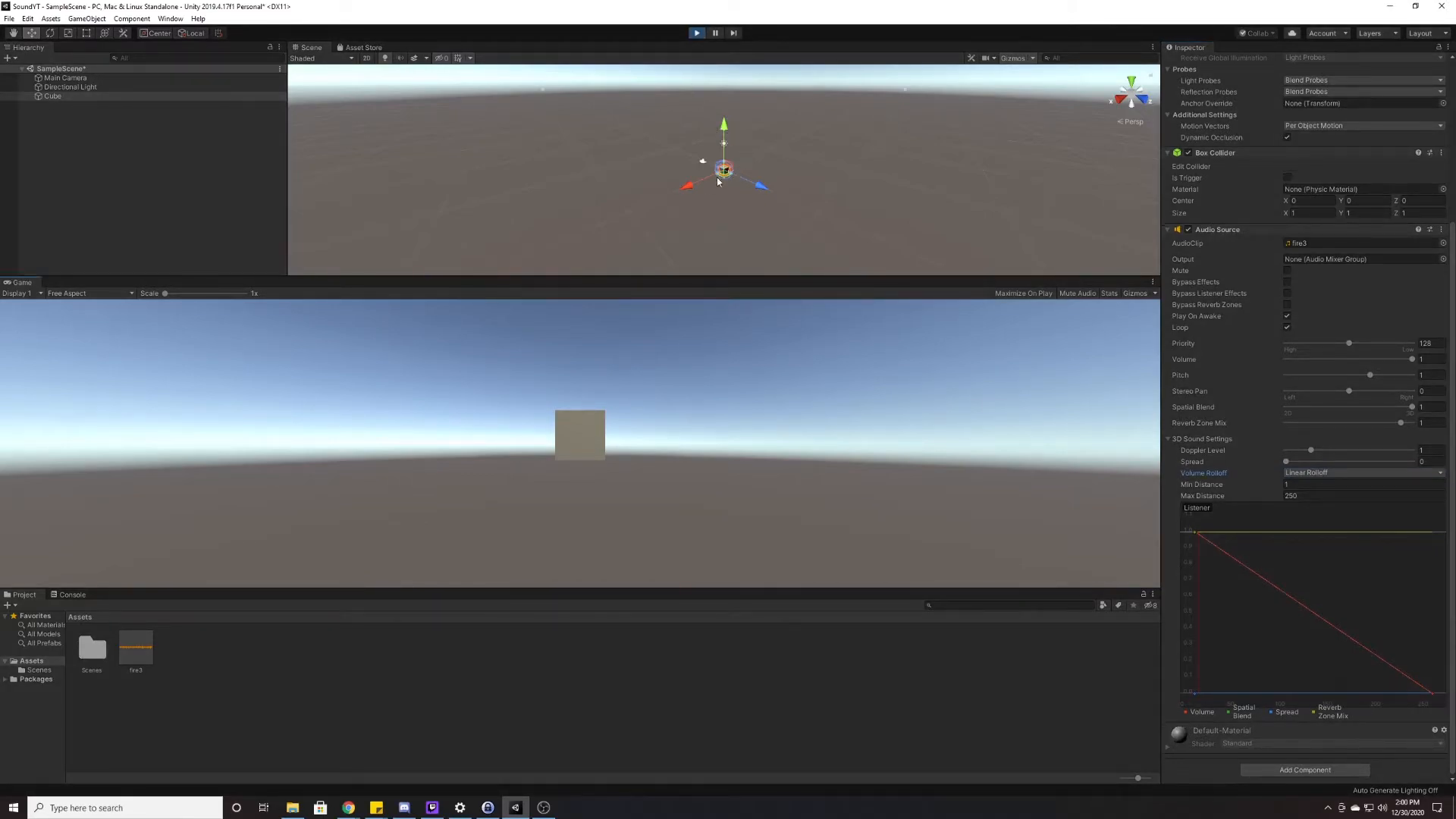
mouse_move(687, 185)
left_mouse_down()
mouse_move(809, 159)
mouse_move(835, 138)
mouse_move(823, 137)
mouse_move(905, 108)
mouse_move(1067, 103)
mouse_move(1148, 47)
mouse_move(1222, 32)
left_mouse_up()
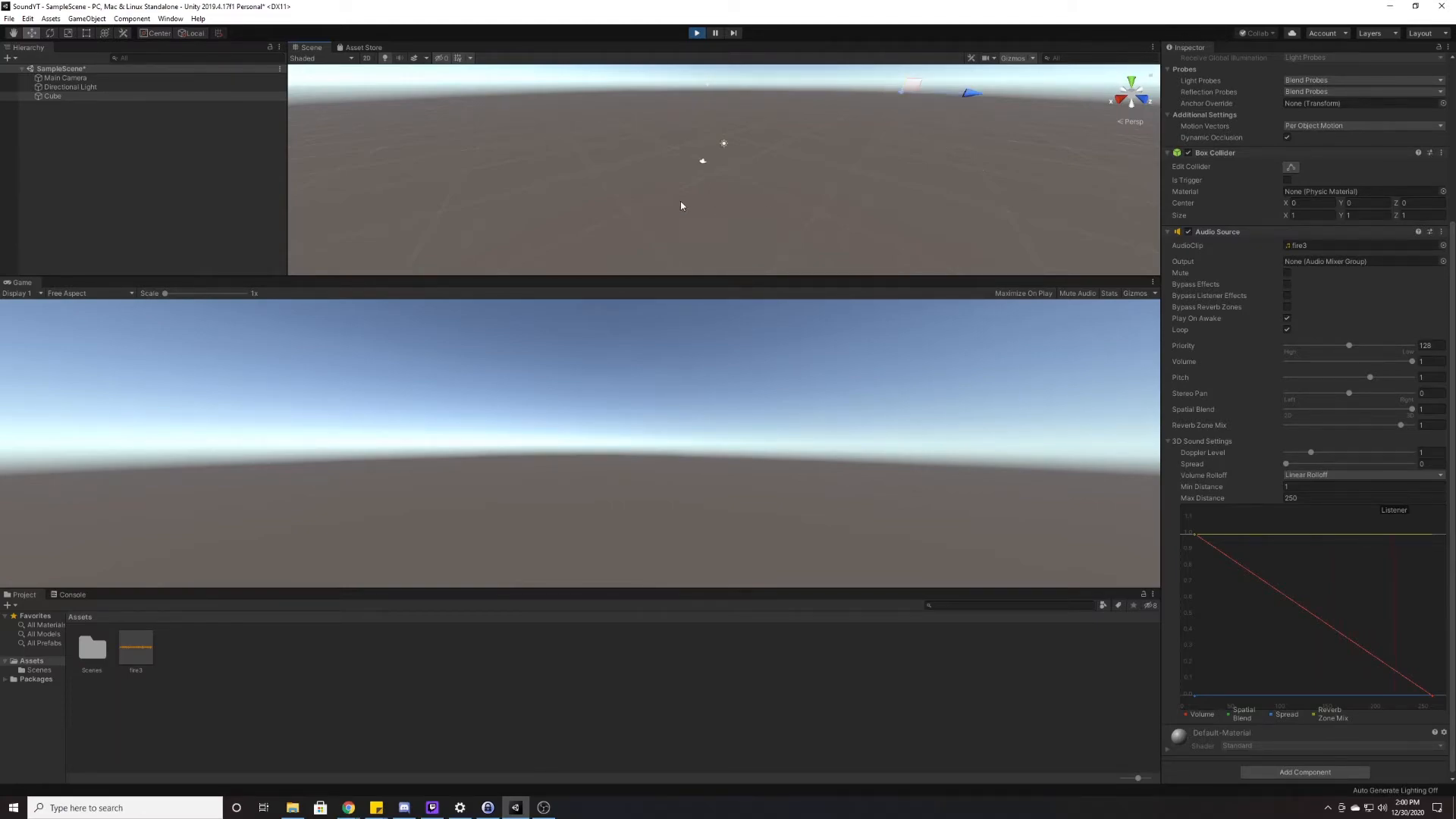
Step: Set the Max Distance to 125 during playback and inspect the cube's sound range in the scene
left_click(1310, 499)
left_click(1277, 499)
type("125")
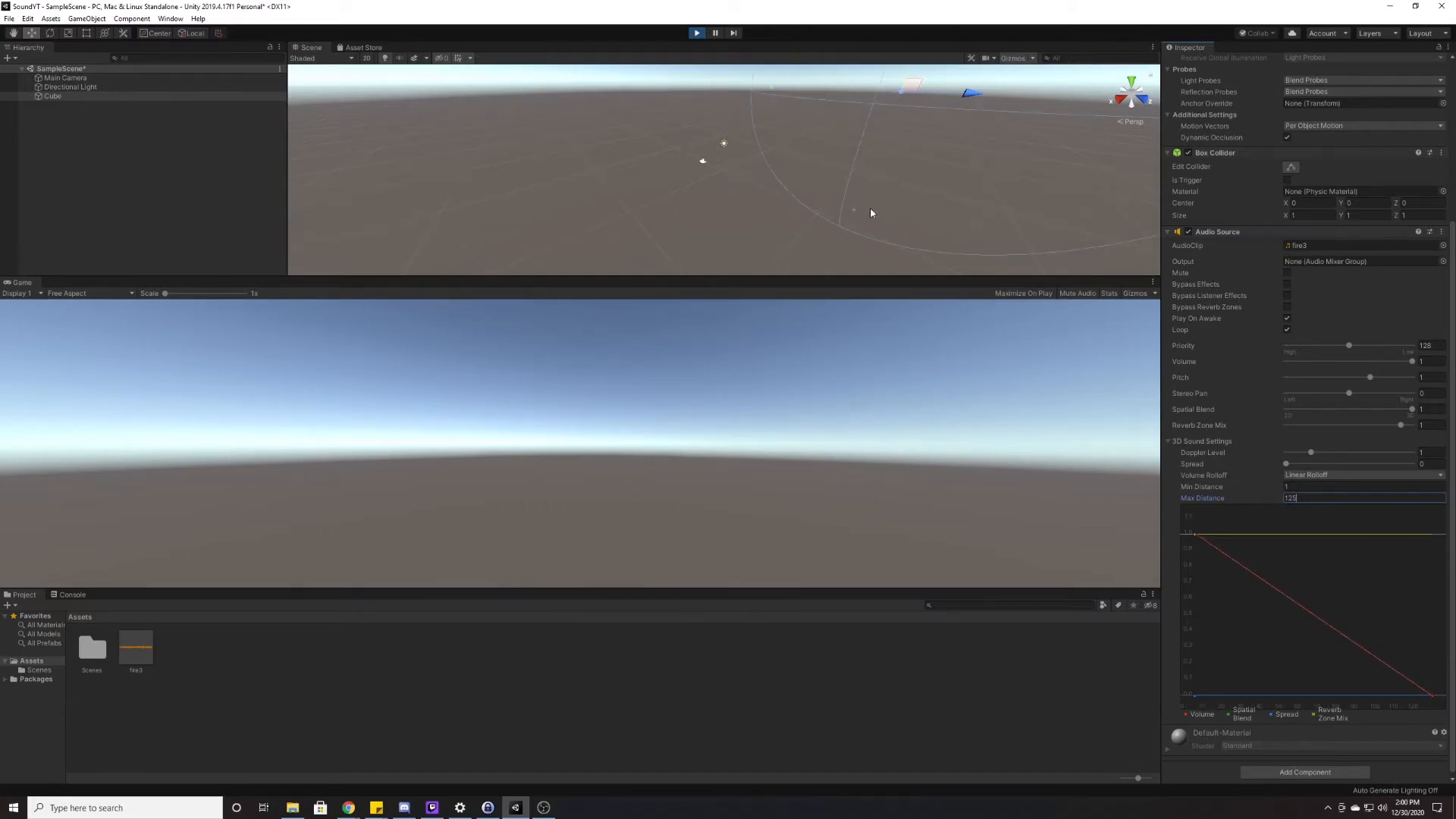
right_click_drag(978, 135, 854, 175)
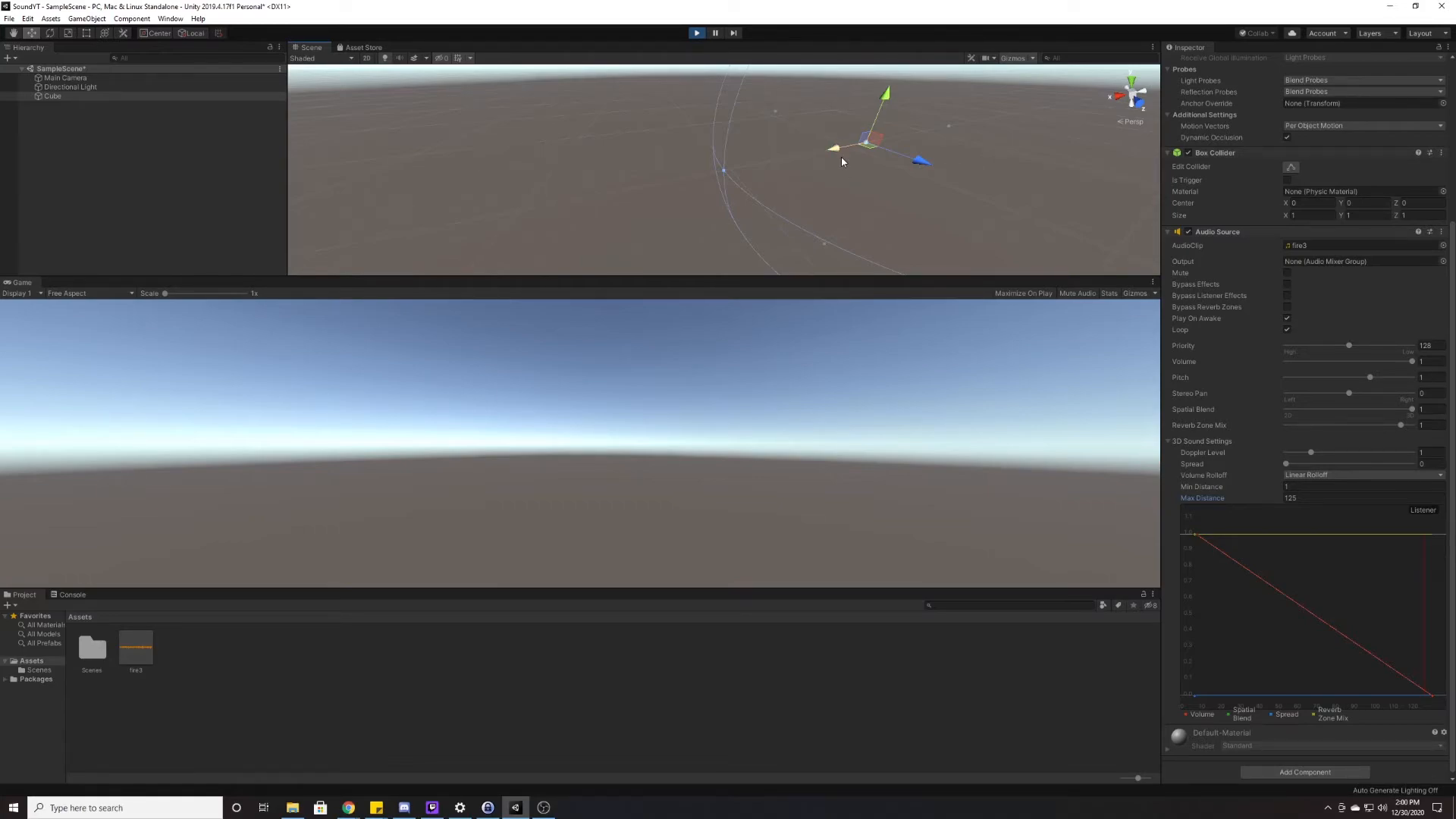
Step: Switch to Custom Rolloff and add a volume curve key near the far end at about 0.55, testing it by moving the cube along X
left_click(1335, 475)
left_click(1327, 511)
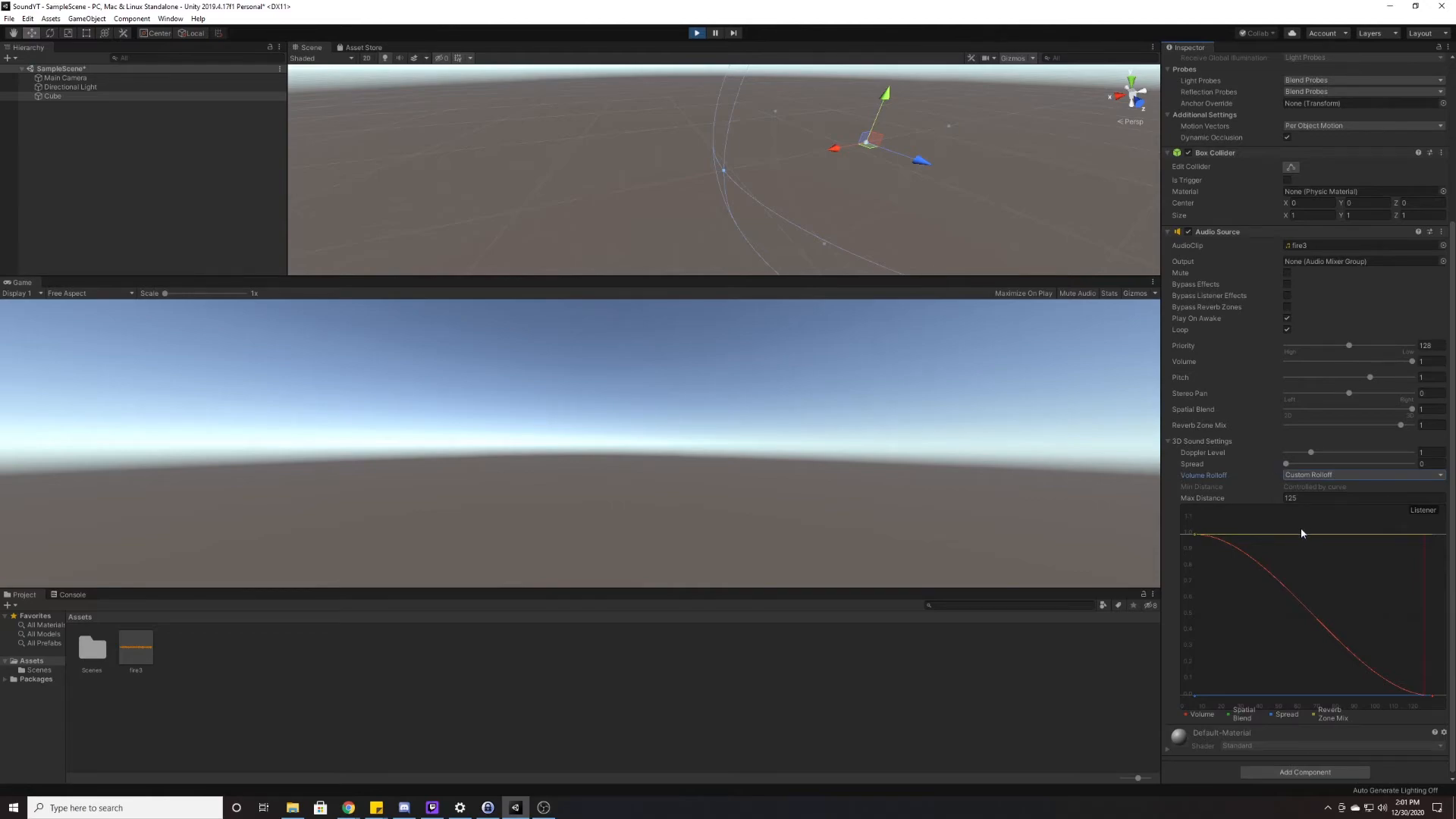
right_click(1293, 593)
left_click(1319, 607)
left_click_drag(1292, 594, 1411, 605)
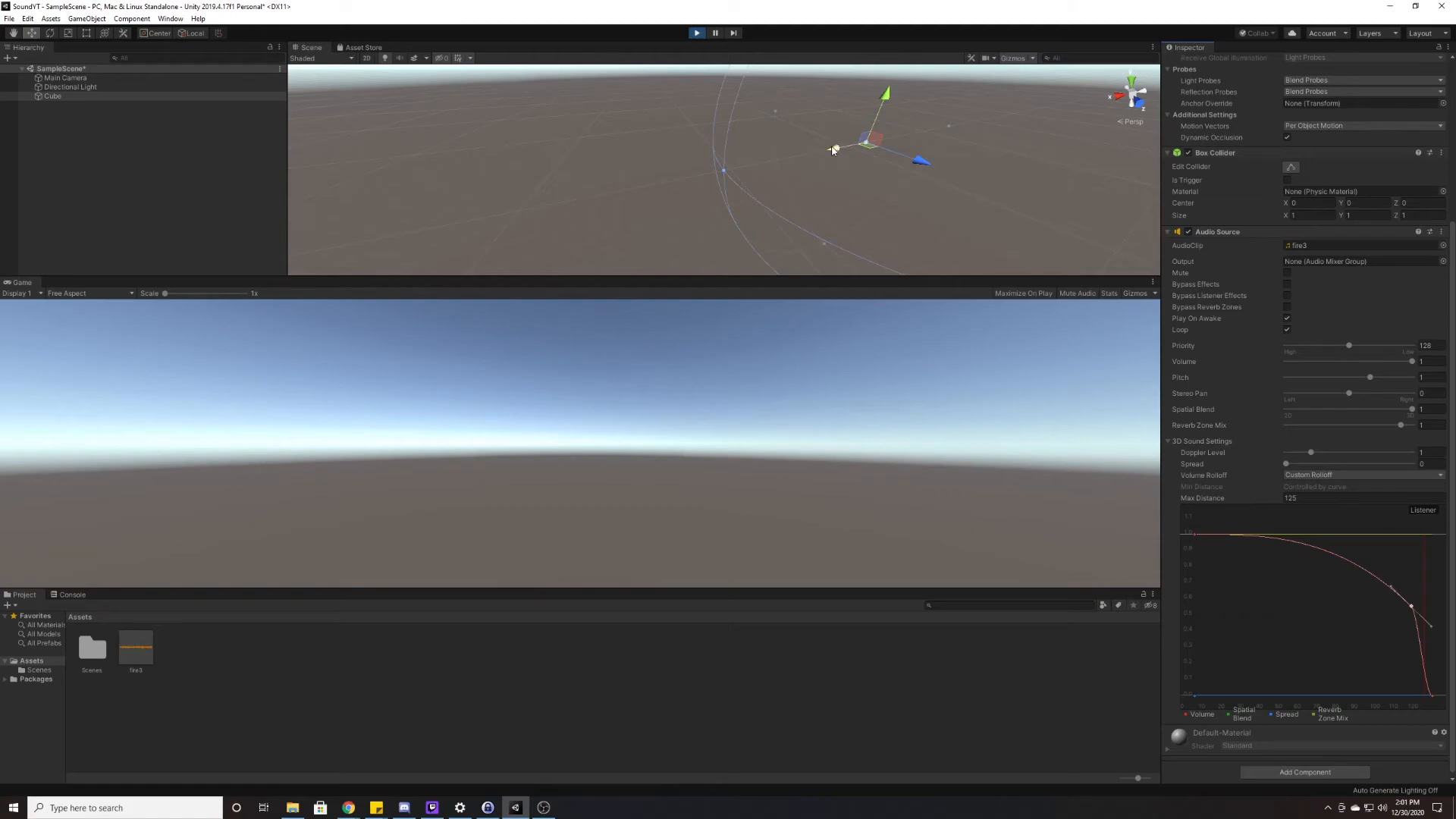
mouse_move(833, 149)
left_mouse_down()
mouse_move(772, 155)
mouse_move(855, 151)
mouse_move(837, 145)
left_mouse_up()
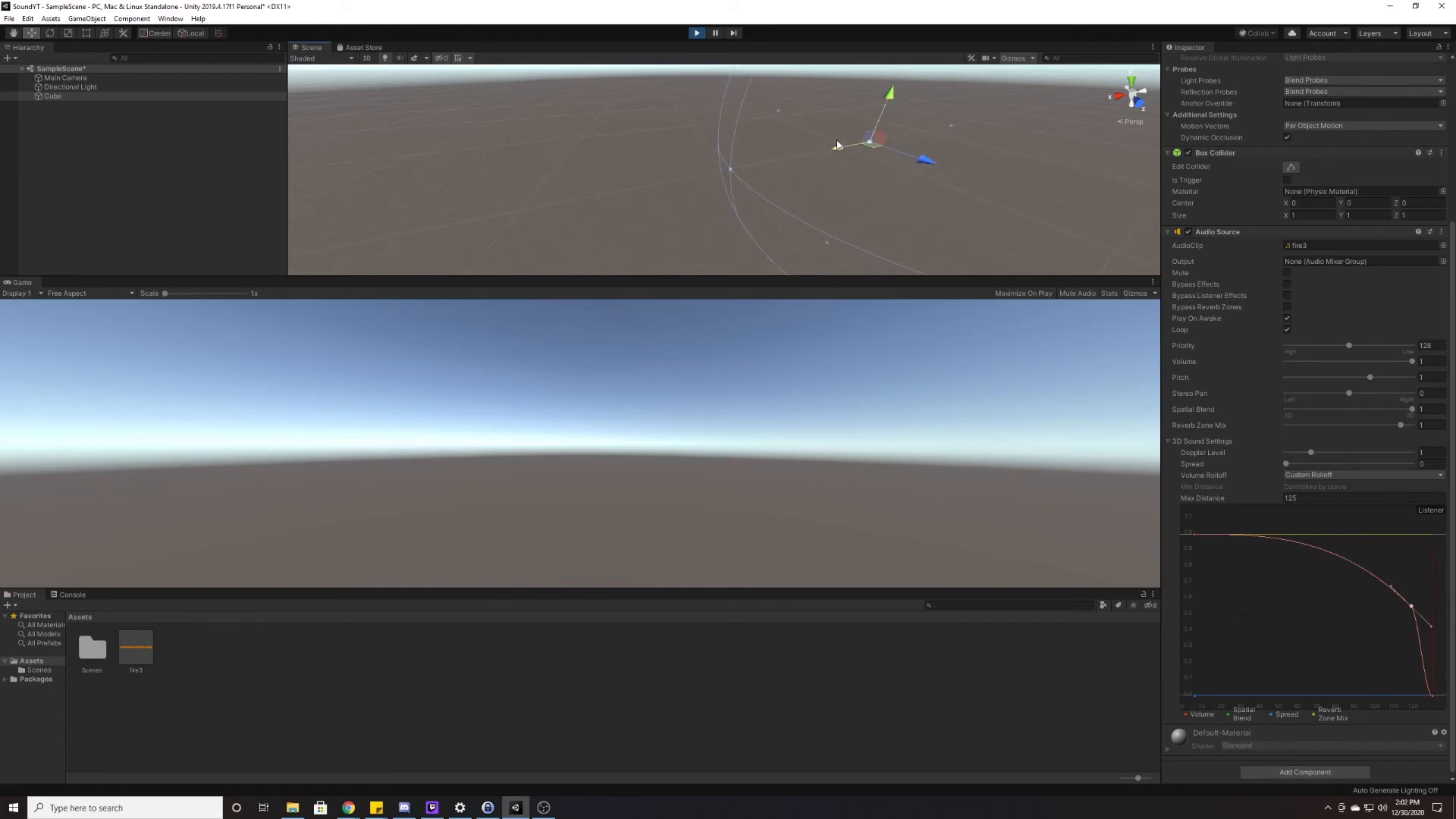